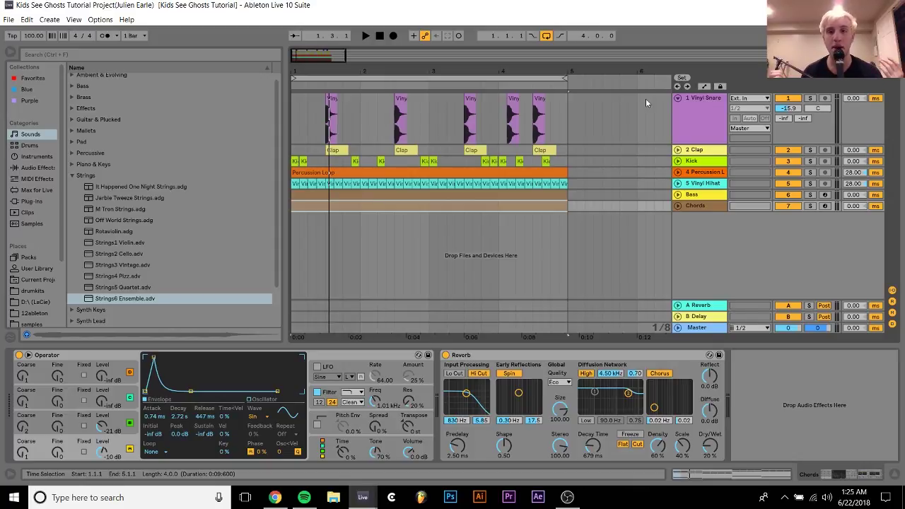
# Turn off arrangement looping and place the insert marker at the start of the Vinyl Snare track.
pyautogui.click(546, 36)
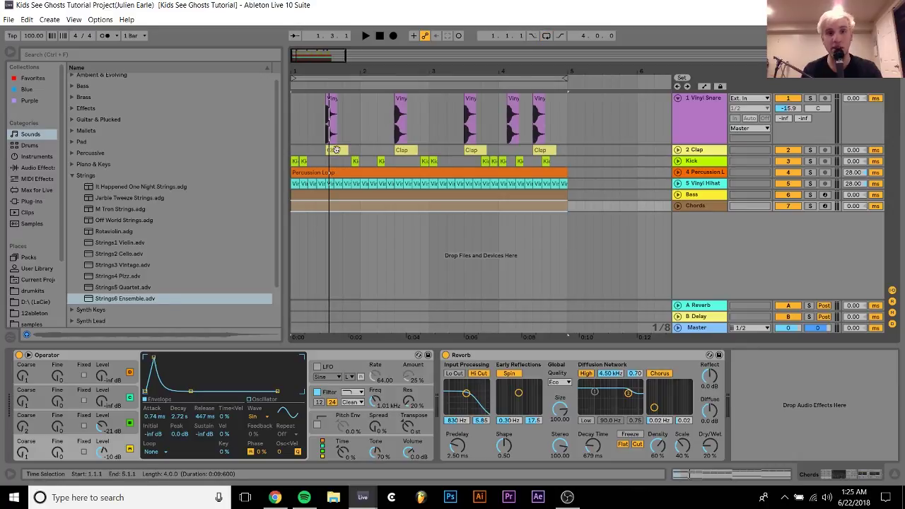
pyautogui.click(295, 113)
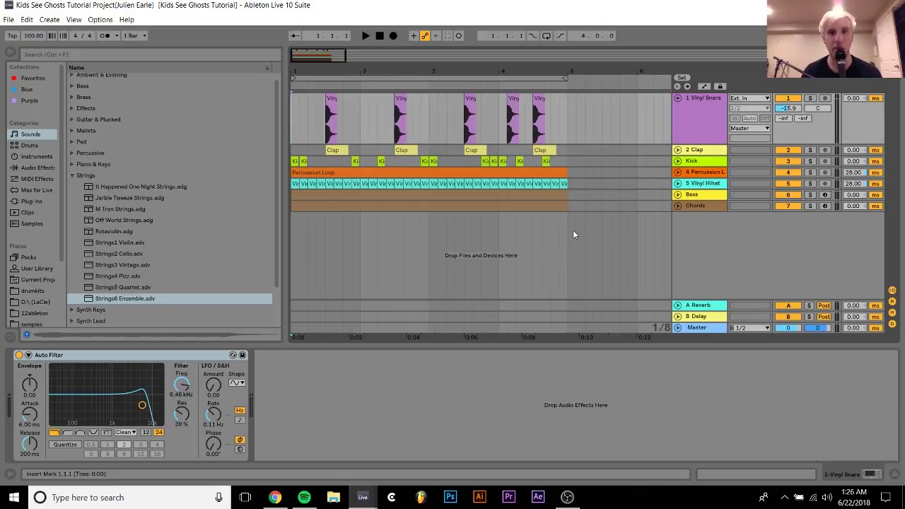
pyautogui.click(506, 191)
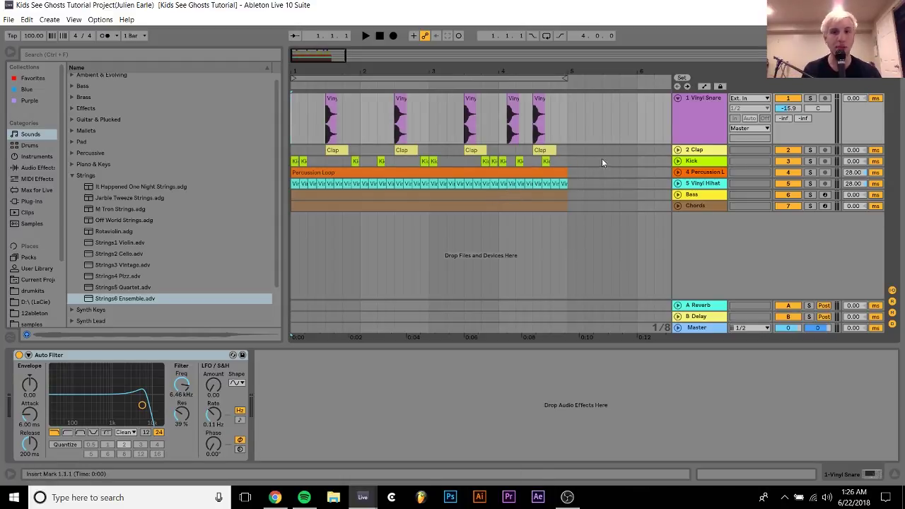
# Solo all five drum tracks from Vinyl Snare to Vinyl Hihat and play the beat from the start.
pyautogui.moveTo(811, 98); pyautogui.dragTo(812, 184)
pyautogui.press('space')
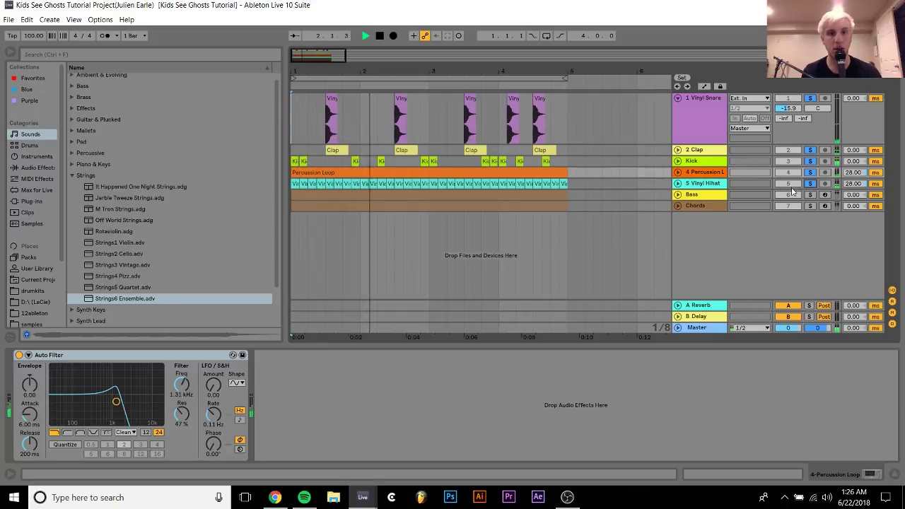
pyautogui.press('space')
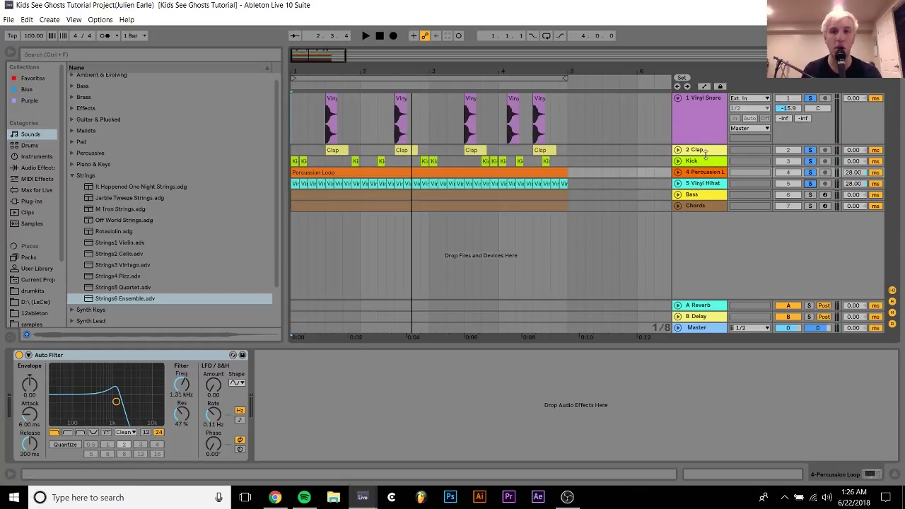
# Clear the solos on the drum tracks and solo only Vinyl Snare and Vinyl Hihat.
pyautogui.click(697, 126)
pyautogui.click(810, 99)
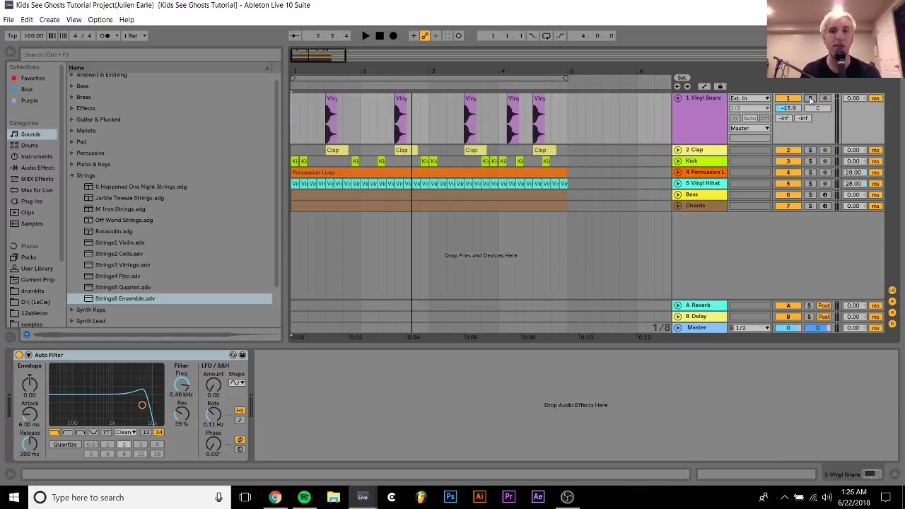
pyautogui.click(811, 183)
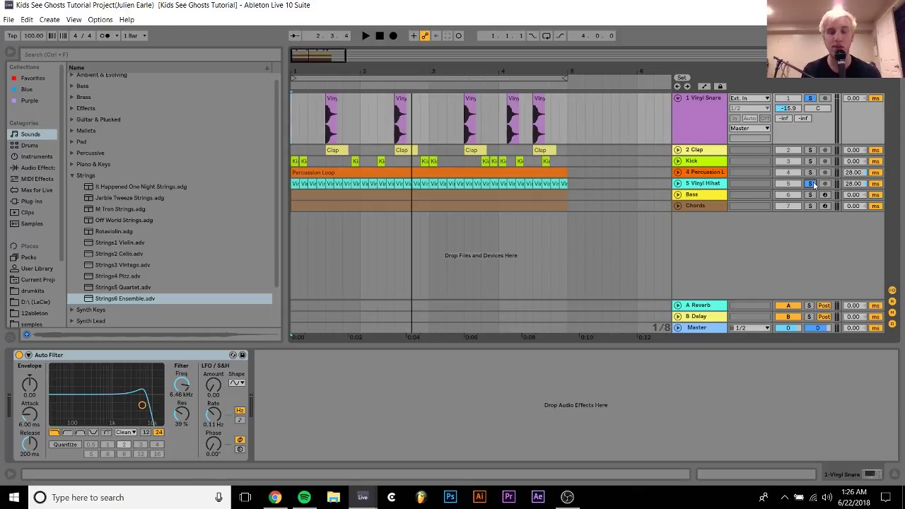
# Unfold the Vinyl Hihat track to show its waveforms and play the soloed snare and hi-hat briefly.
pyautogui.click(706, 185)
pyautogui.click(678, 185)
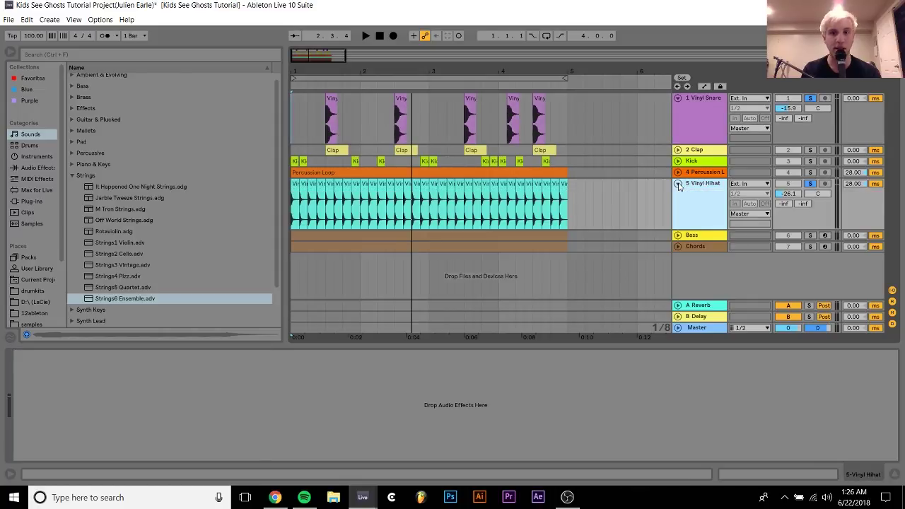
pyautogui.press('space')
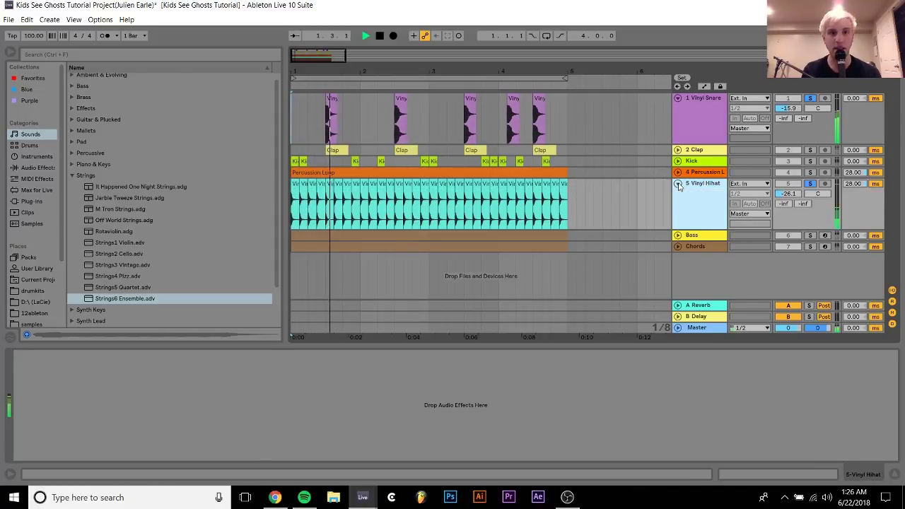
pyautogui.press('space')
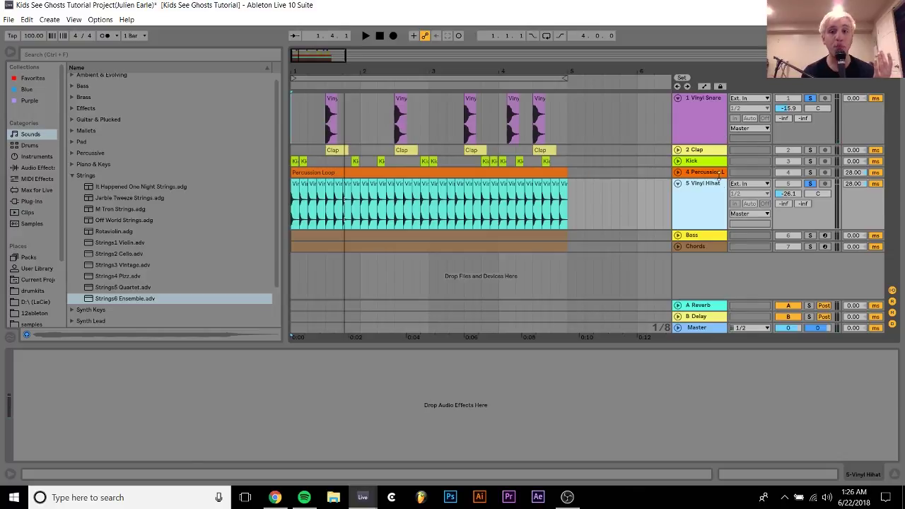
# Search the samples folder for "all the" and expand the All The Breaks Vol 1,2,3 folder.
pyautogui.click(32, 323)
pyautogui.click(111, 57)
pyautogui.write('al')
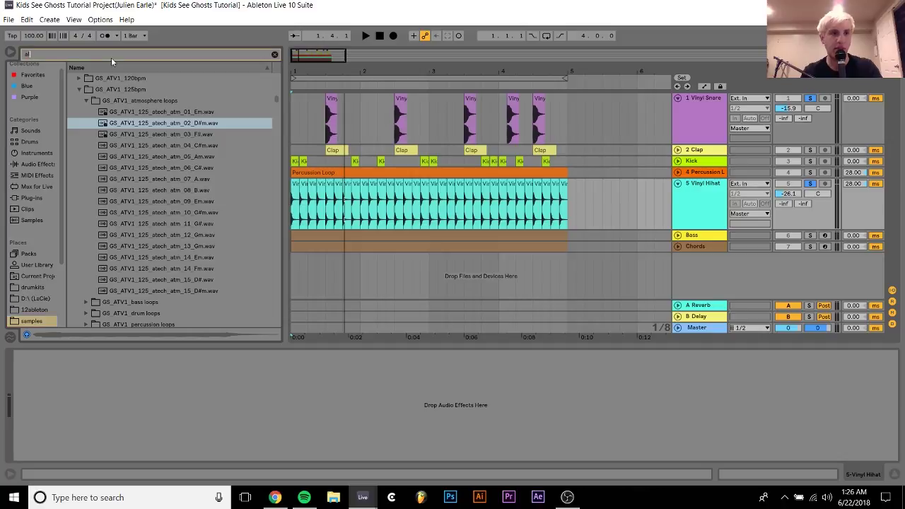
pyautogui.write('l the')
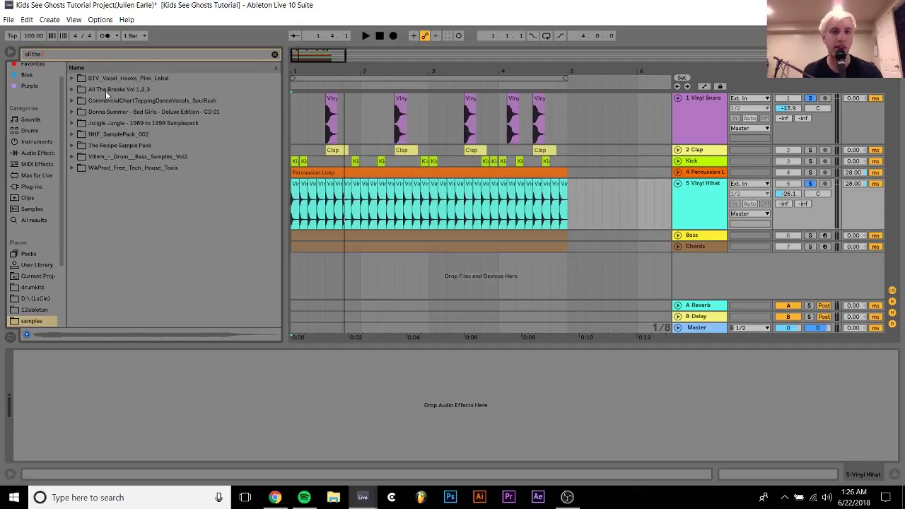
pyautogui.click(108, 90)
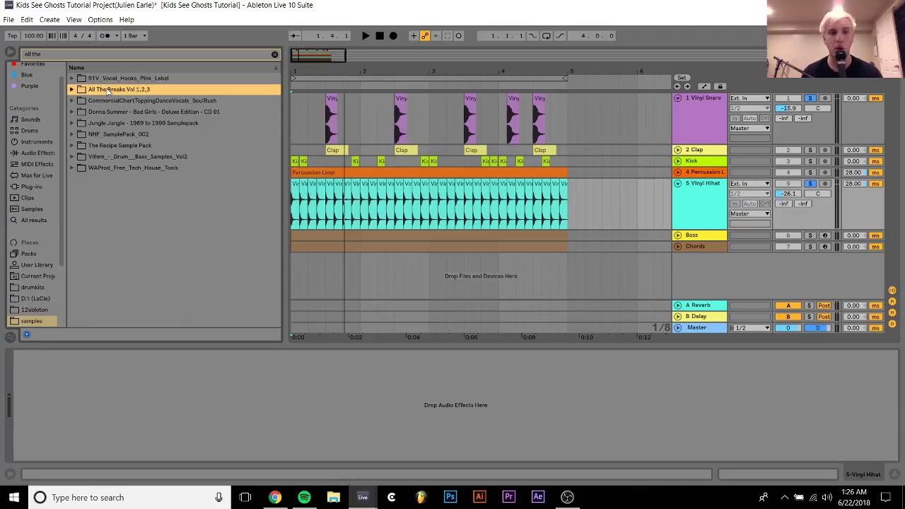
pyautogui.doubleClick(109, 89)
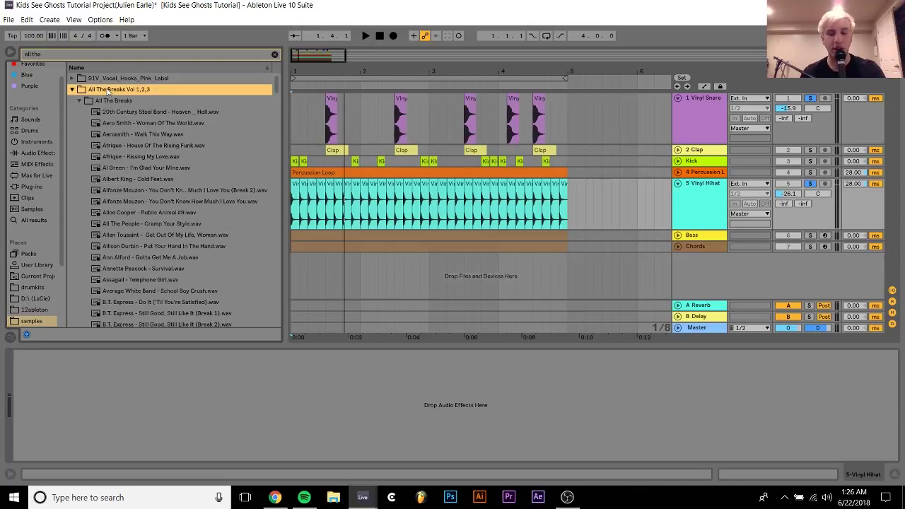
# Preview several drum breaks in the All The Breaks folder, ending with Albert King - Cold Feet.wav.
pyautogui.press('Down')
pyautogui.press('Down')
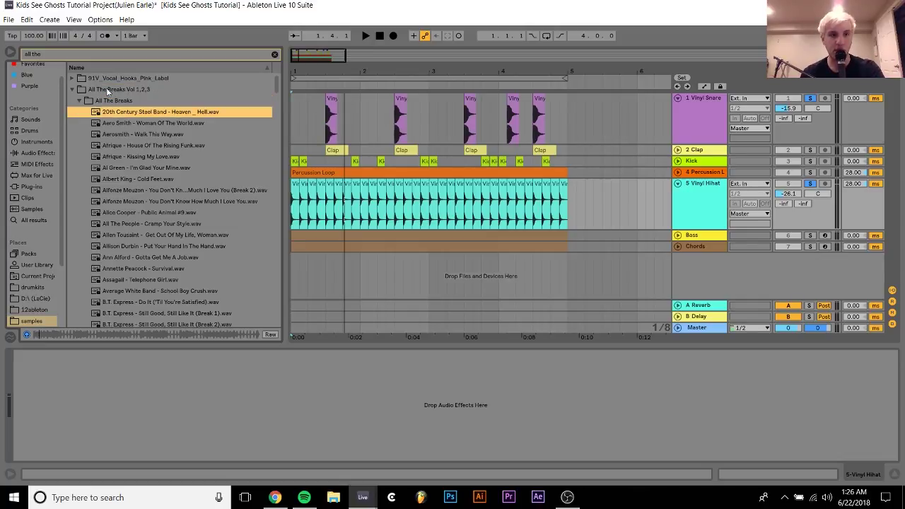
pyautogui.press('Down')
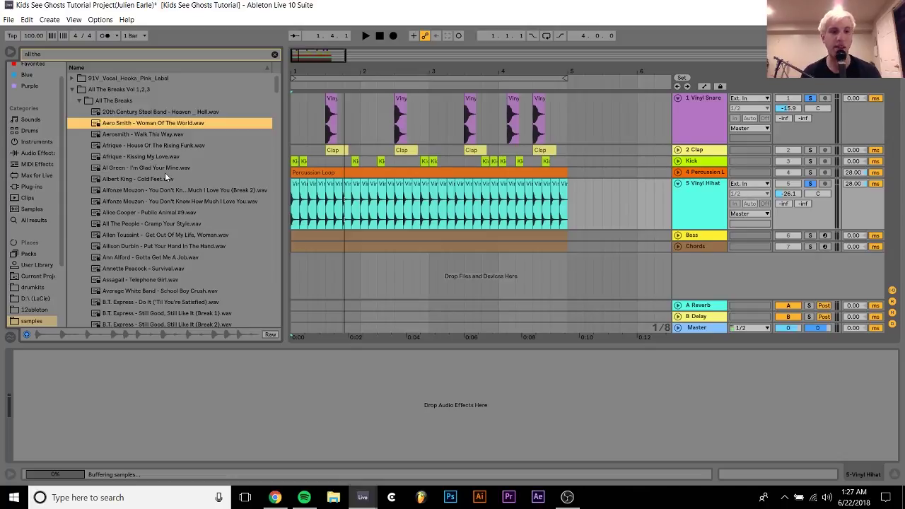
pyautogui.press('Down')
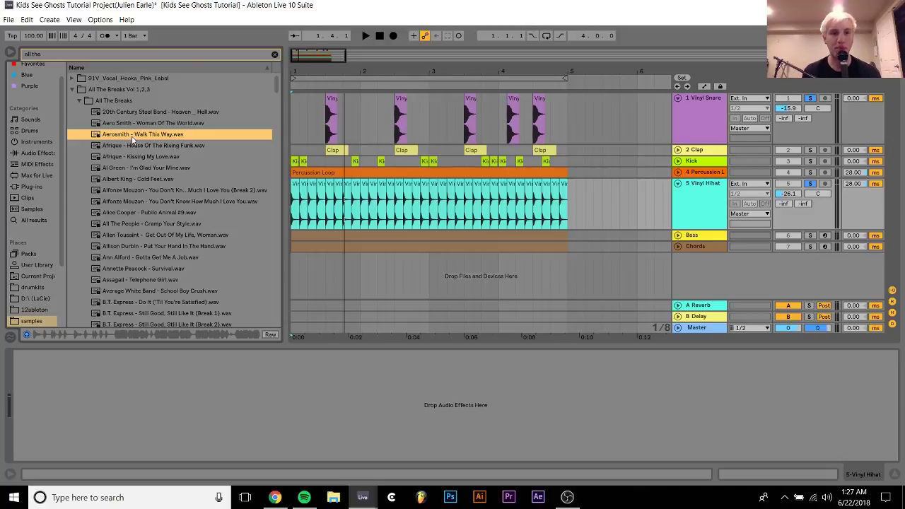
pyautogui.click(134, 178)
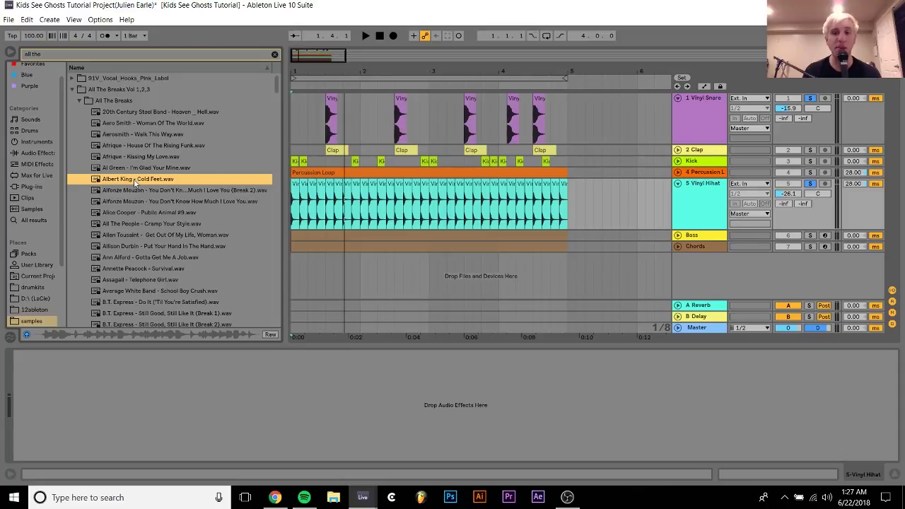
# Inspect the sample waveform of the first Vinyl Snare clip and return to the track's device view.
pyautogui.moveTo(334, 72)
pyautogui.mouseDown()
pyautogui.moveTo(334, 99)
pyautogui.moveTo(330, 72)
pyautogui.mouseUp()
pyautogui.click(330, 71)
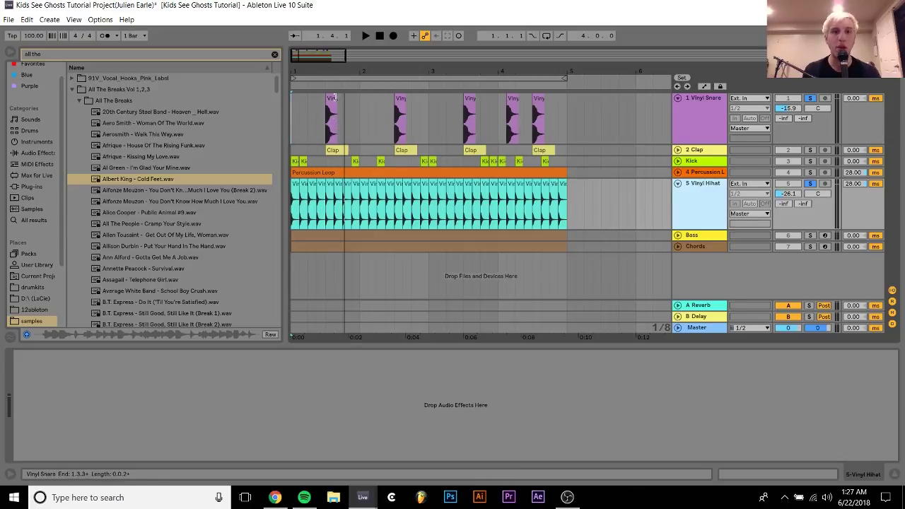
pyautogui.doubleClick(332, 98)
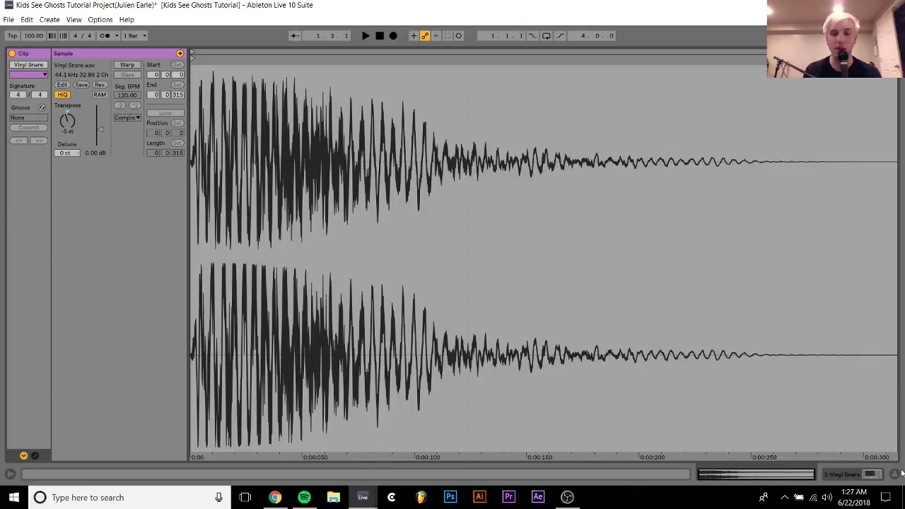
pyautogui.click(869, 473)
pyautogui.click(332, 128)
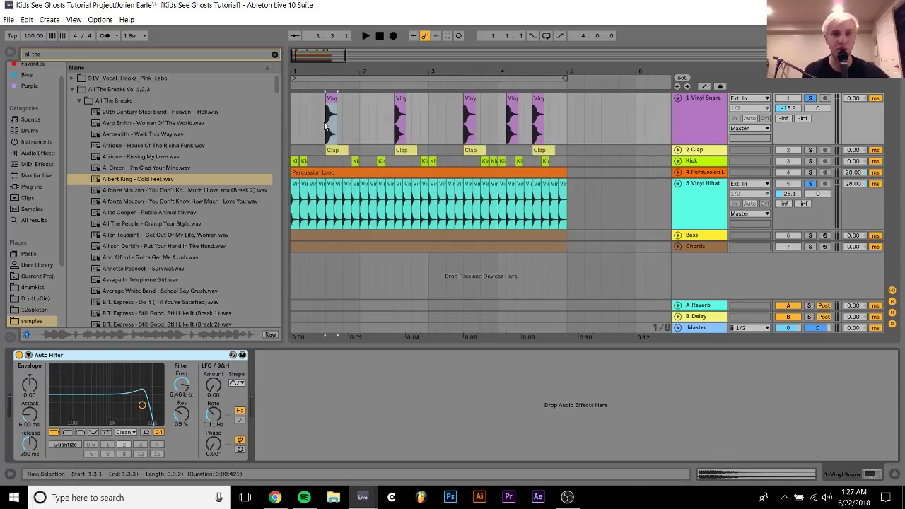
pyautogui.doubleClick(332, 104)
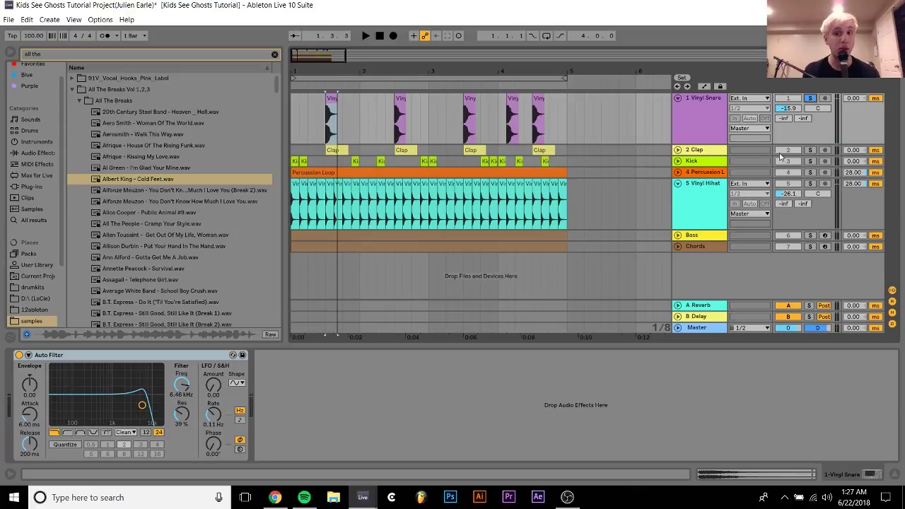
# Audition the first Clap hit soloed by itself, followed by the first Vinyl Snare hit soloed by itself.
pyautogui.click(811, 151)
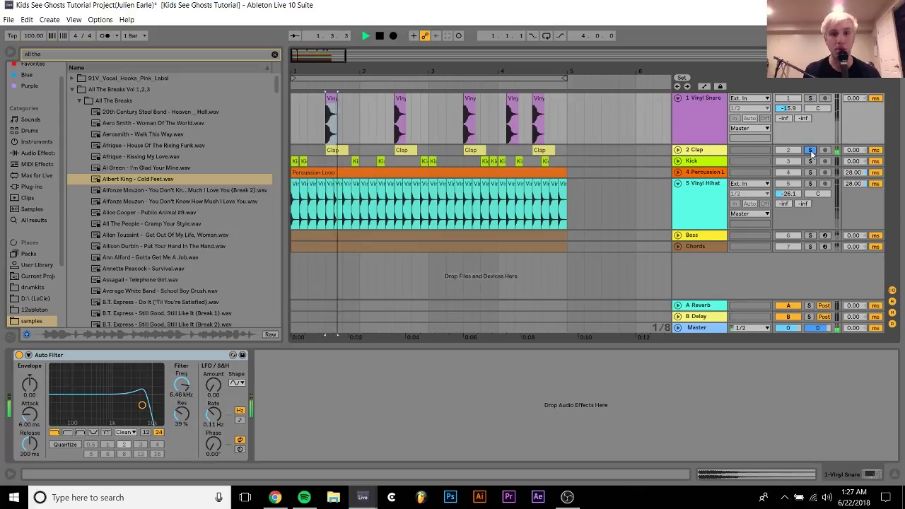
pyautogui.click(702, 150)
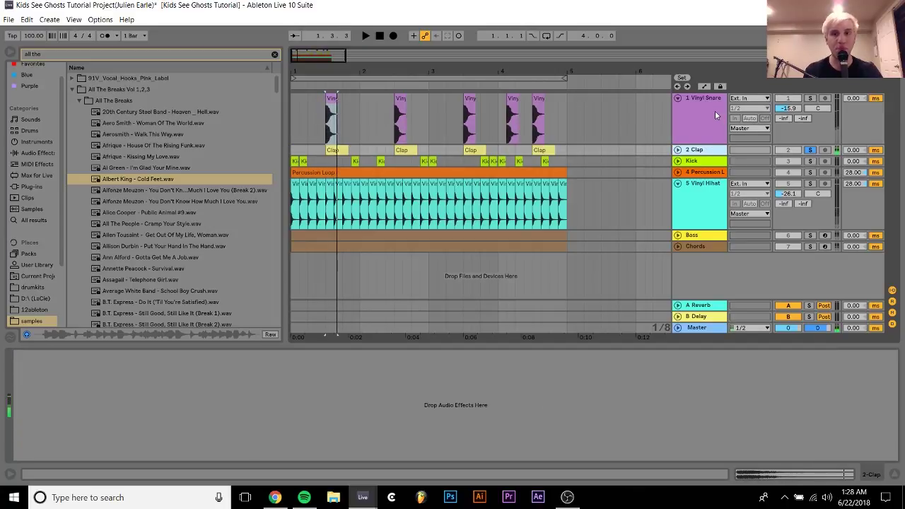
pyautogui.keyDown('ctrl'); pyautogui.click(810, 97); pyautogui.keyUp('ctrl')
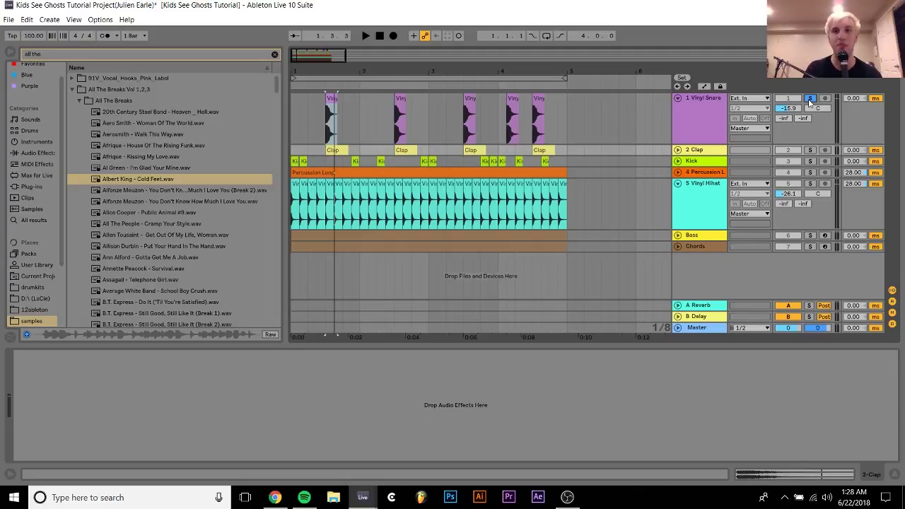
pyautogui.click(714, 124)
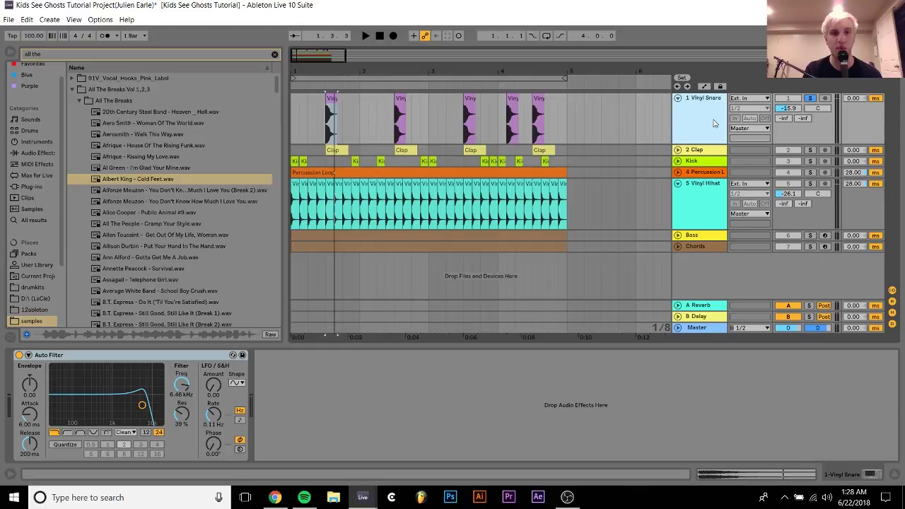
pyautogui.press('Right')
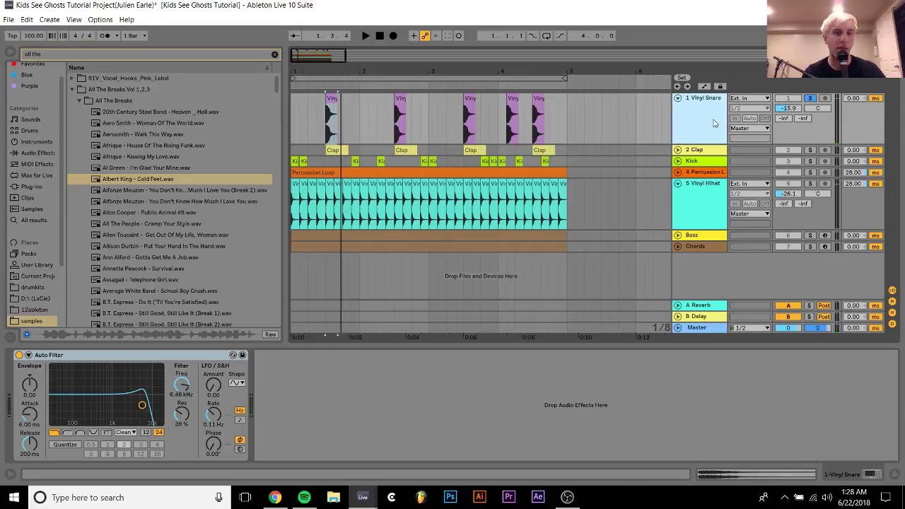
pyautogui.press('Left')
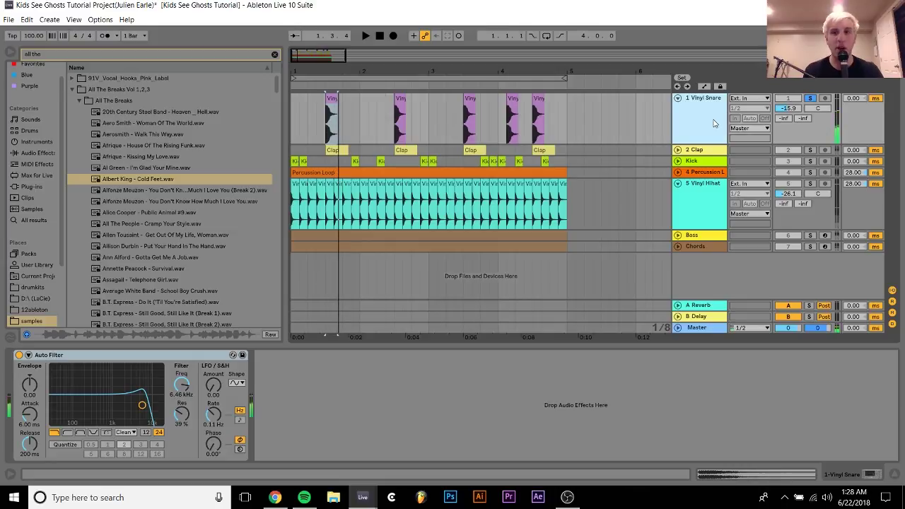
# Solo the Clap together with the Vinyl Snare, play the layered hit, and reselect the Vinyl Snare track.
pyautogui.click(815, 156)
pyautogui.press('space')
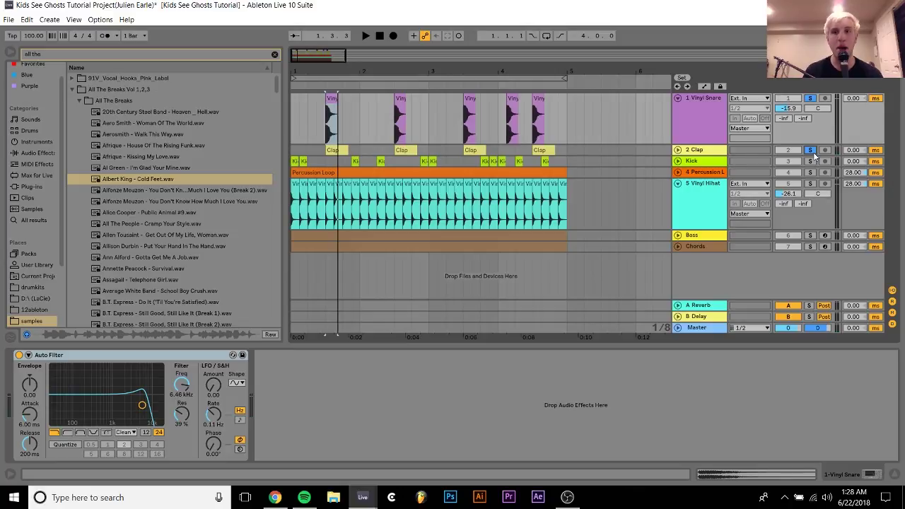
pyautogui.click(689, 141)
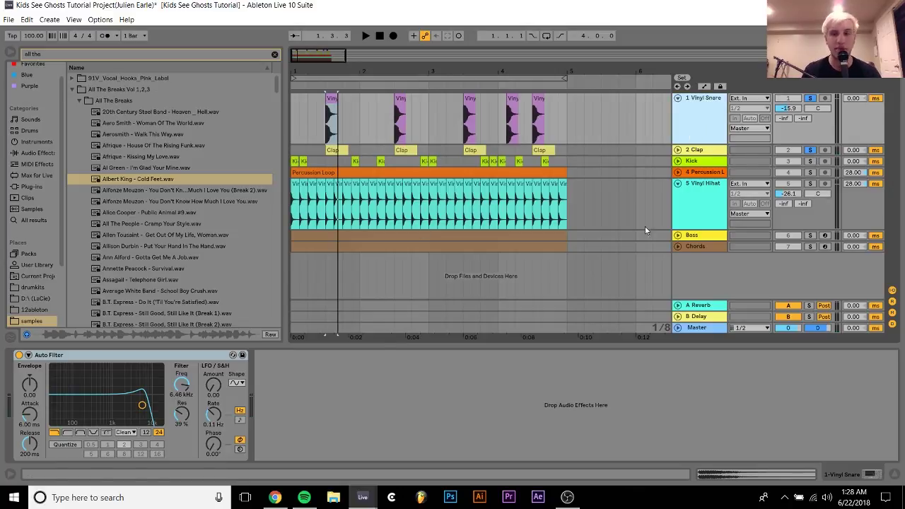
# Solo only the Vinyl Snare and play its first hit, toggling the Auto Filter to compare the sound.
pyautogui.click(810, 98)
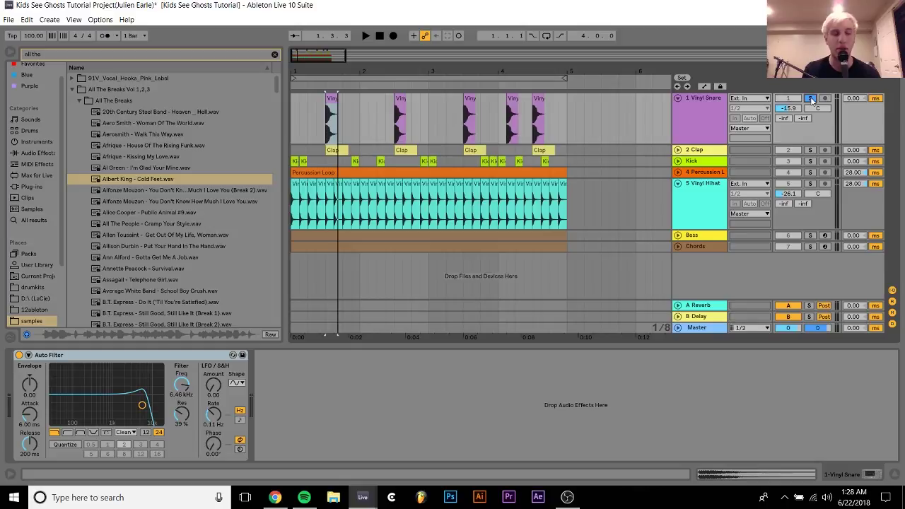
pyautogui.press('space')
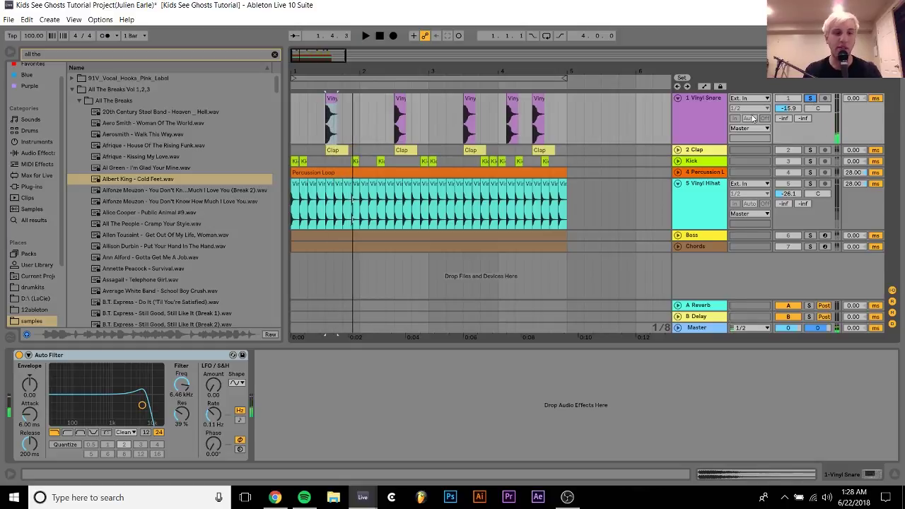
pyautogui.click(20, 357)
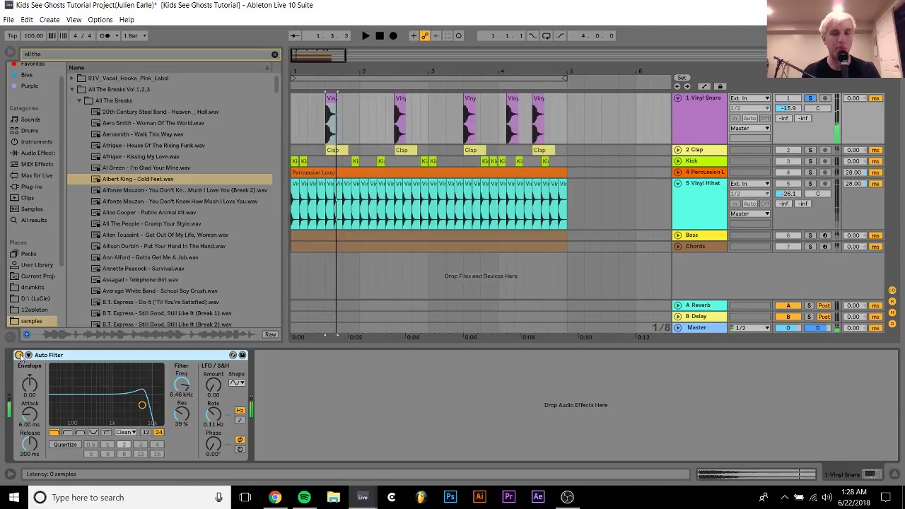
# Select the Kick track to show its Auto Filter and unfold it to reveal the clip waveforms.
pyautogui.click(559, 151)
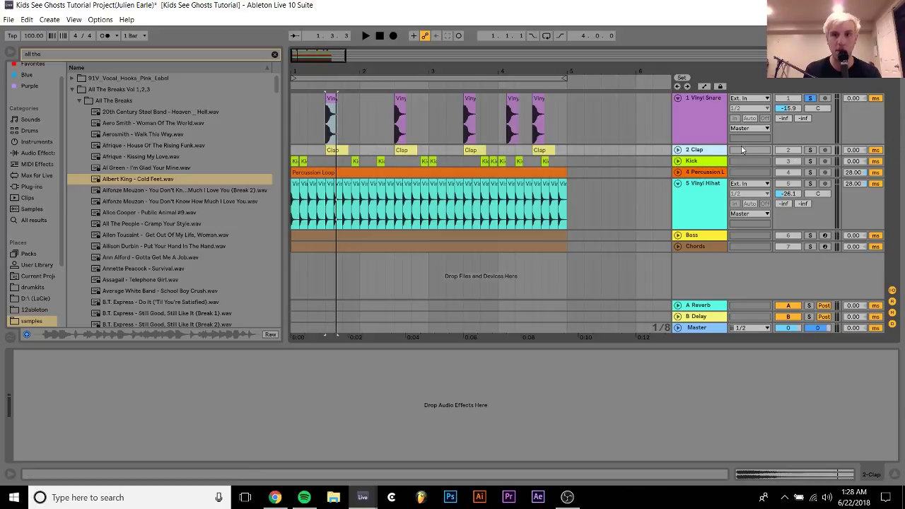
pyautogui.click(697, 161)
pyautogui.click(678, 161)
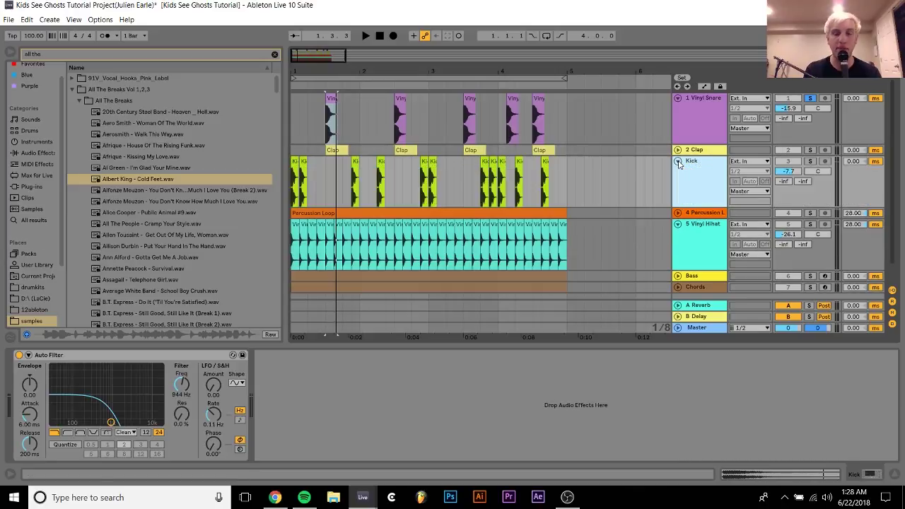
# Solo the Kick track, play its first hits, and bypass its Auto Filter.
pyautogui.click(810, 161)
pyautogui.press('space')
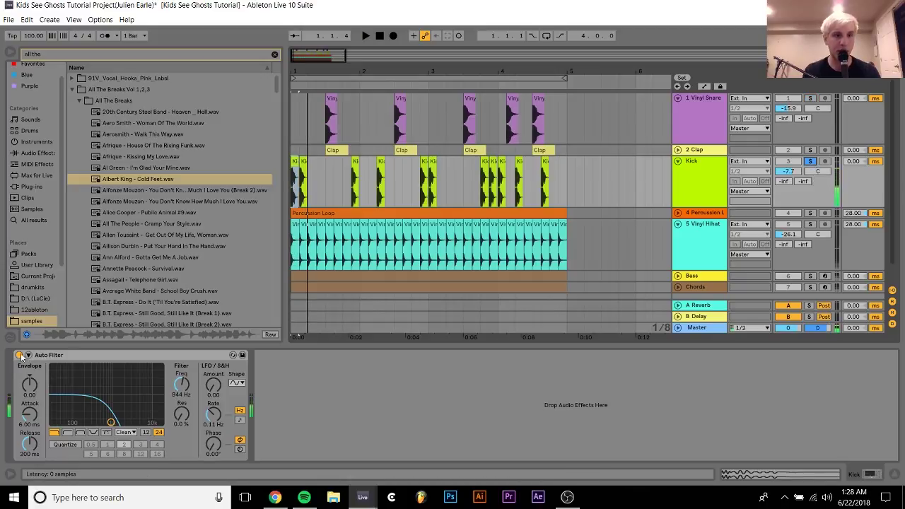
pyautogui.click(19, 355)
# Clear the browser search and collapse the open breaks folder, selecting the first three folders of the samples list.
pyautogui.click(275, 54)
pyautogui.click(171, 89)
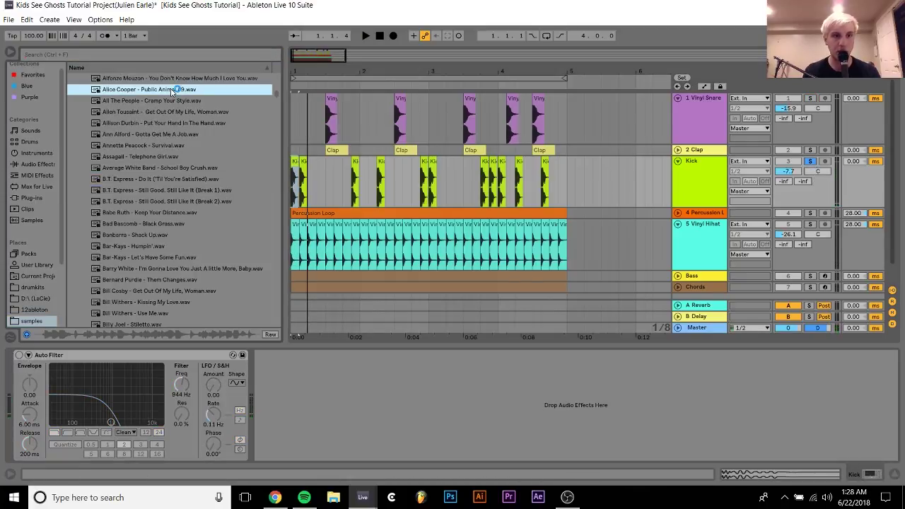
pyautogui.press('Left')
pyautogui.scroll(5, 169, 96)
pyautogui.click(169, 99)
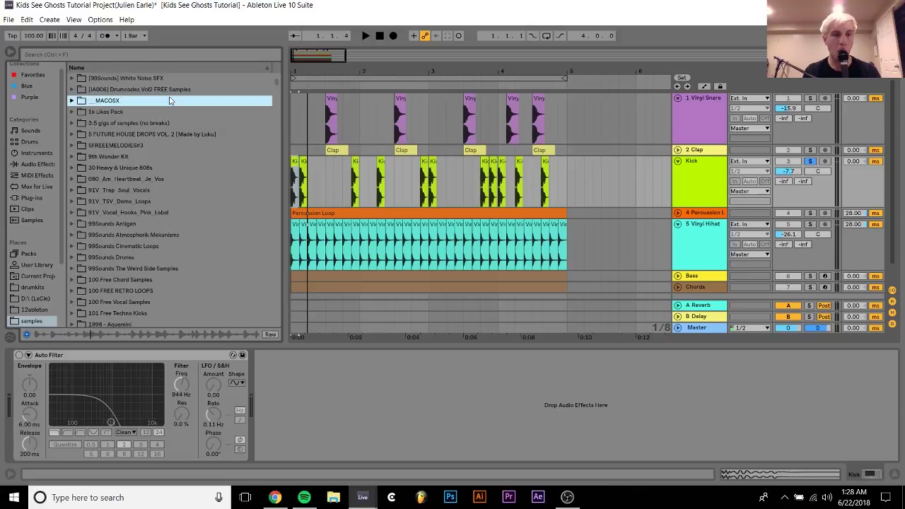
pyautogui.hotkey('shift', 'Up')
pyautogui.hotkey('shift', 'Up')
# Play the soloed Kick with the Auto Filter bypassed, turn the filter back on, and play it again to compare.
pyautogui.press('space')
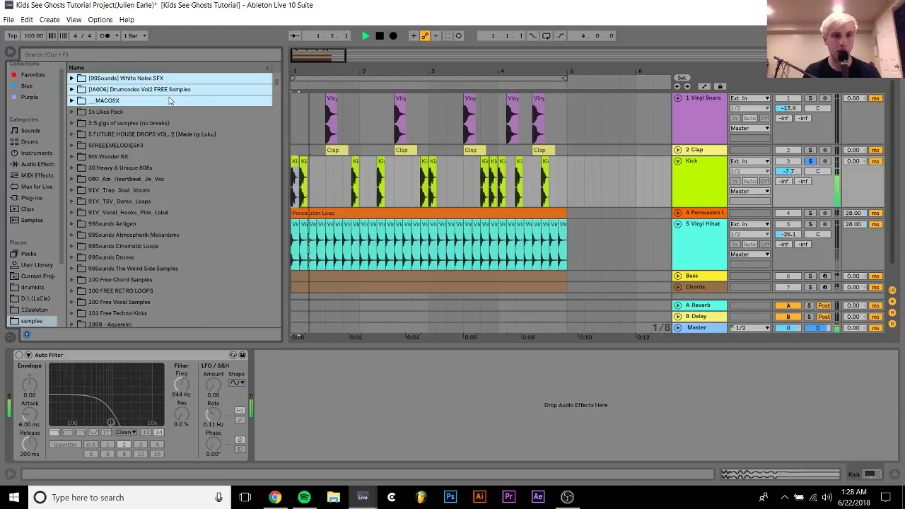
pyautogui.click(294, 160)
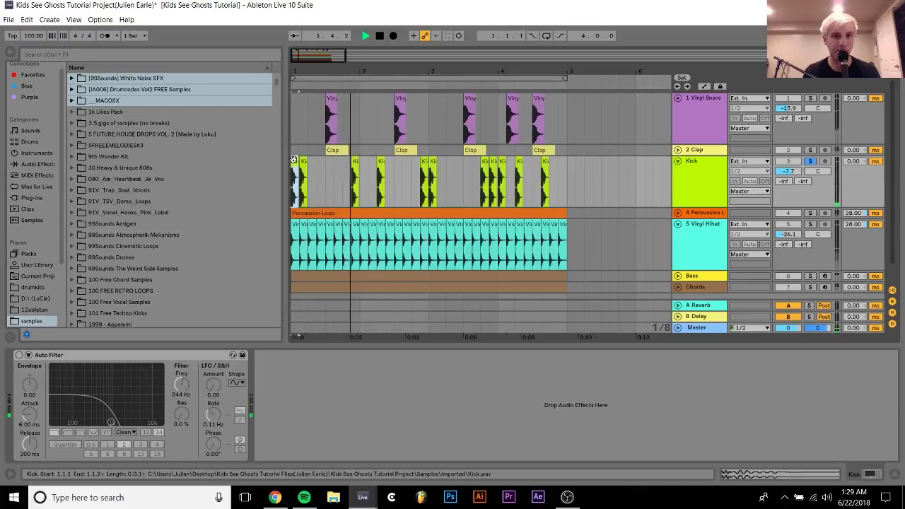
pyautogui.press('space')
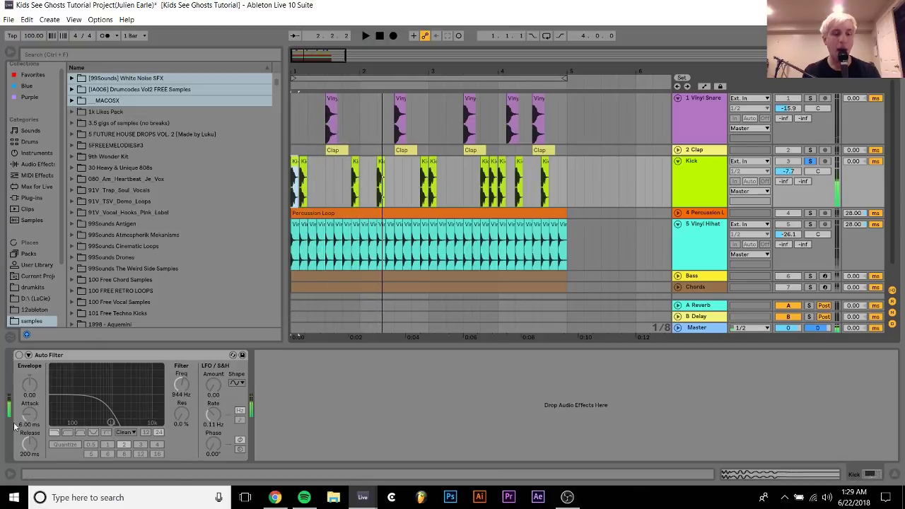
pyautogui.click(20, 360)
pyautogui.click(19, 355)
pyautogui.press('space')
pyautogui.press('space')
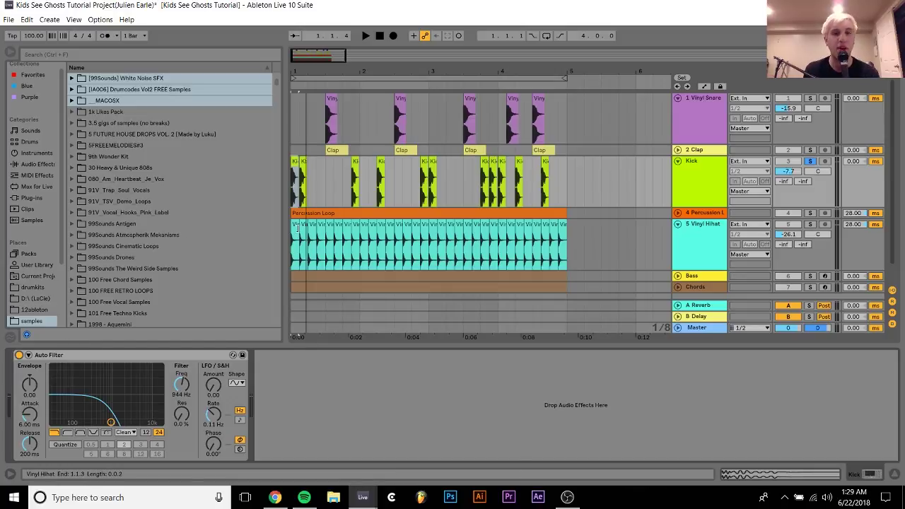
# Replay the opening of the soloed Kick with the Auto Filter enabled.
pyautogui.click(298, 155)
pyautogui.press('space')
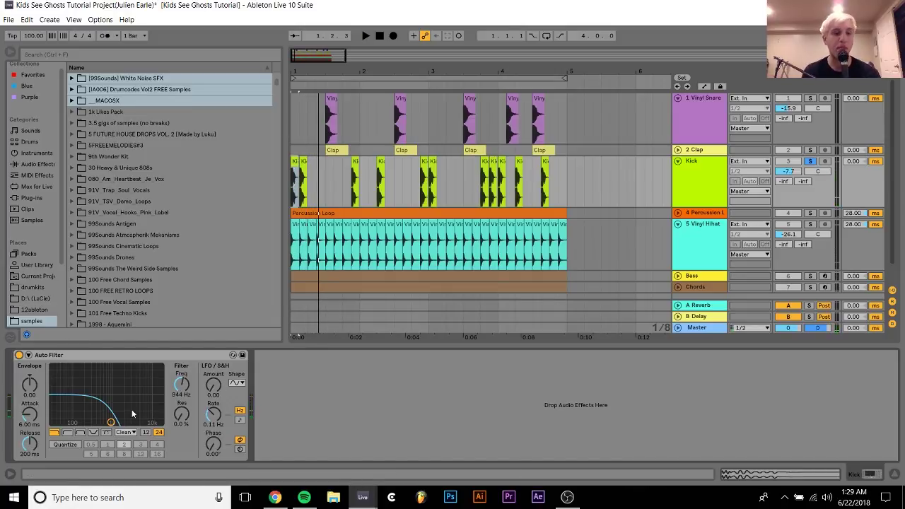
pyautogui.press('space')
pyautogui.press('space')
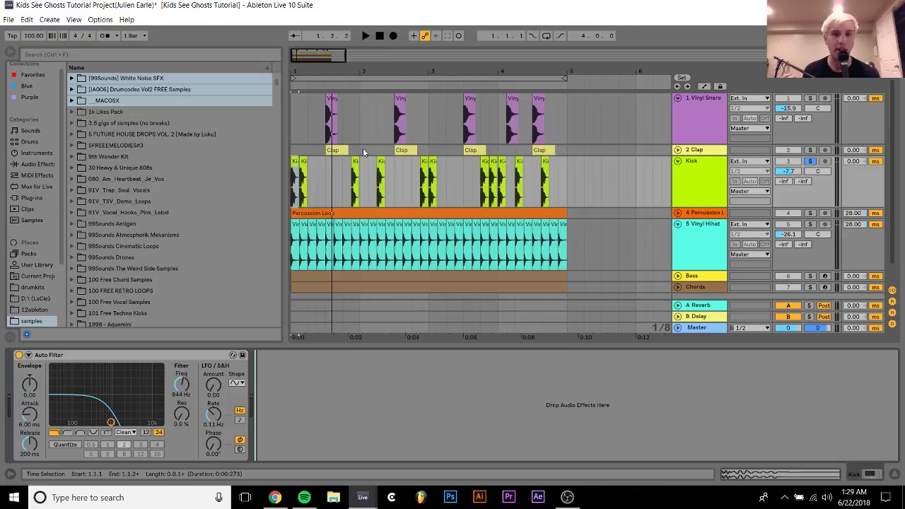
pyautogui.press('space')
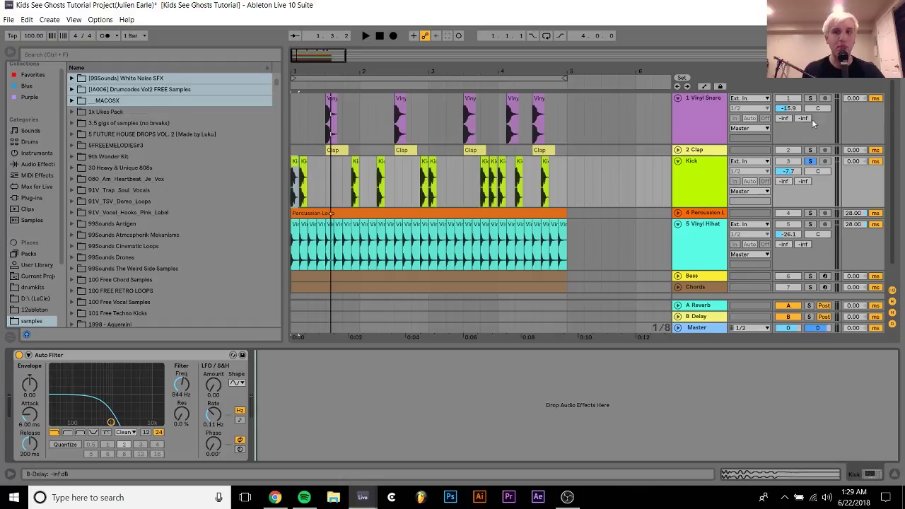
# Add the Vinyl Snare and Clap to the soloed Kick and play the three tracks together.
pyautogui.click(810, 97)
pyautogui.click(811, 150)
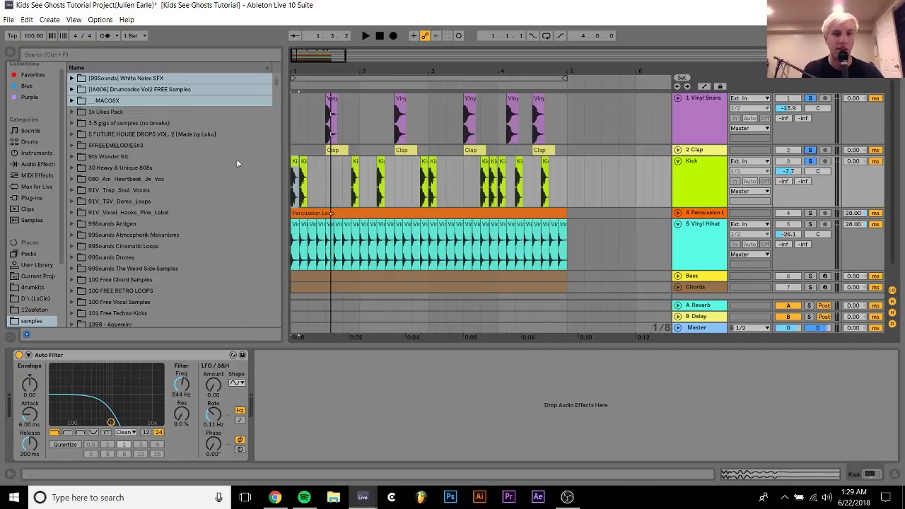
pyautogui.press('space')
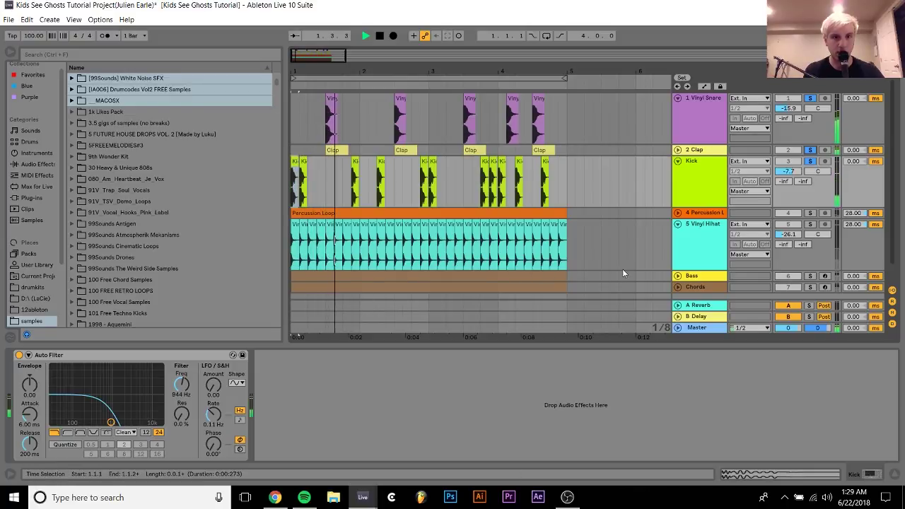
pyautogui.press('space')
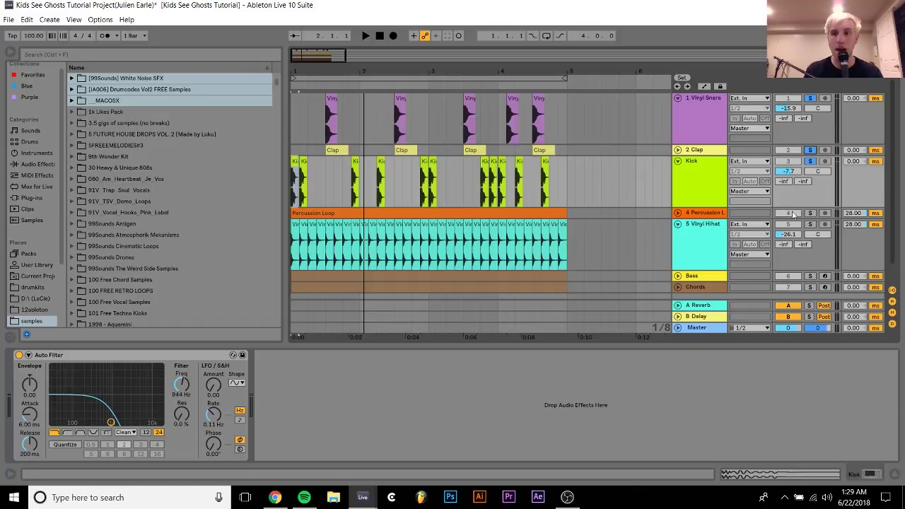
# Add the Percussion Loop to the soloed drums, play them briefly, and select its track to show the Auto Filter.
pyautogui.click(811, 214)
pyautogui.press('space')
pyautogui.click(695, 213)
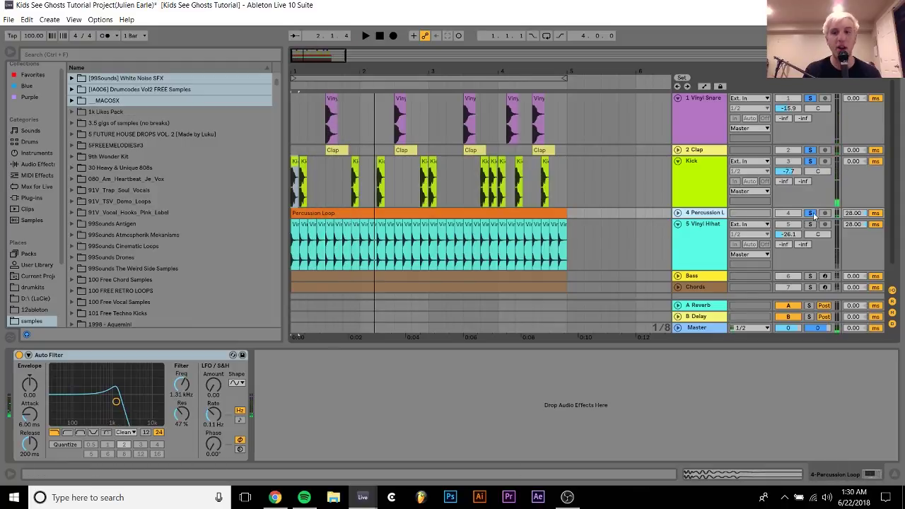
# Solo only the Percussion Loop and play it with the Auto Filter off and on to compare the sound.
pyautogui.click(811, 214)
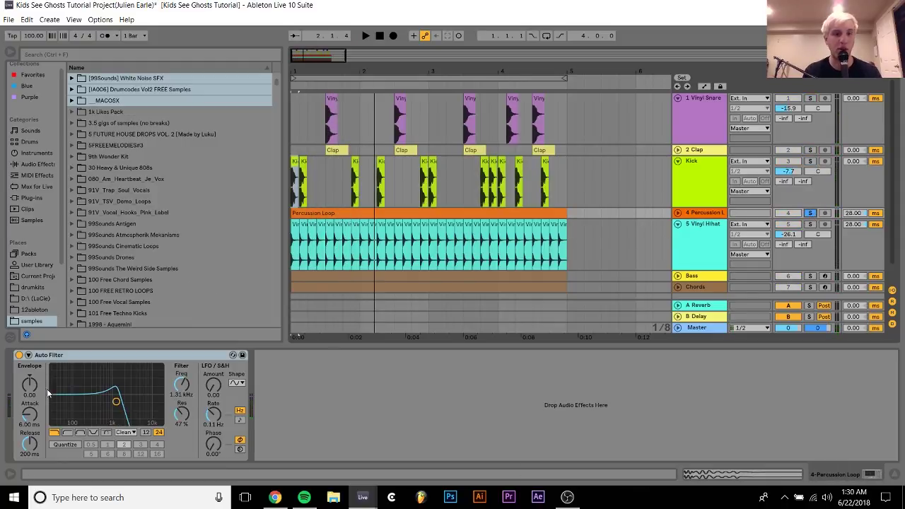
pyautogui.click(19, 355)
pyautogui.press('space')
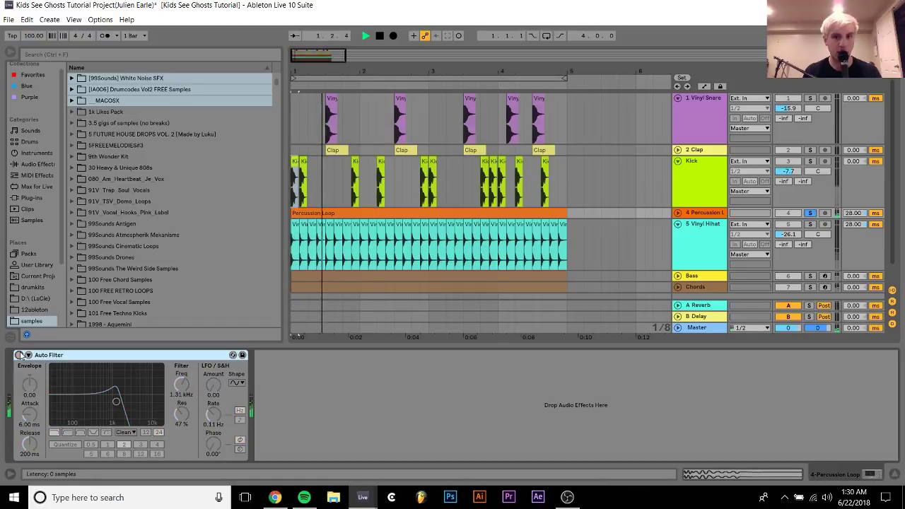
pyautogui.click(19, 355)
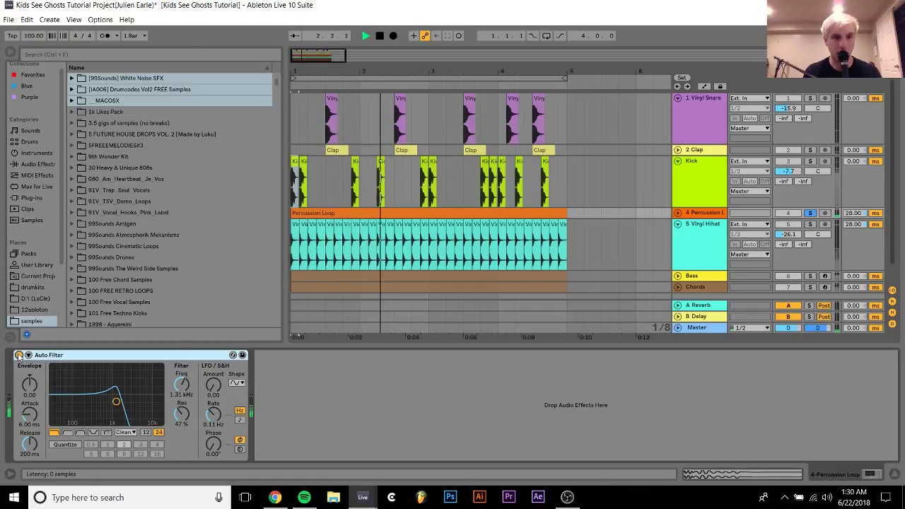
pyautogui.press('space')
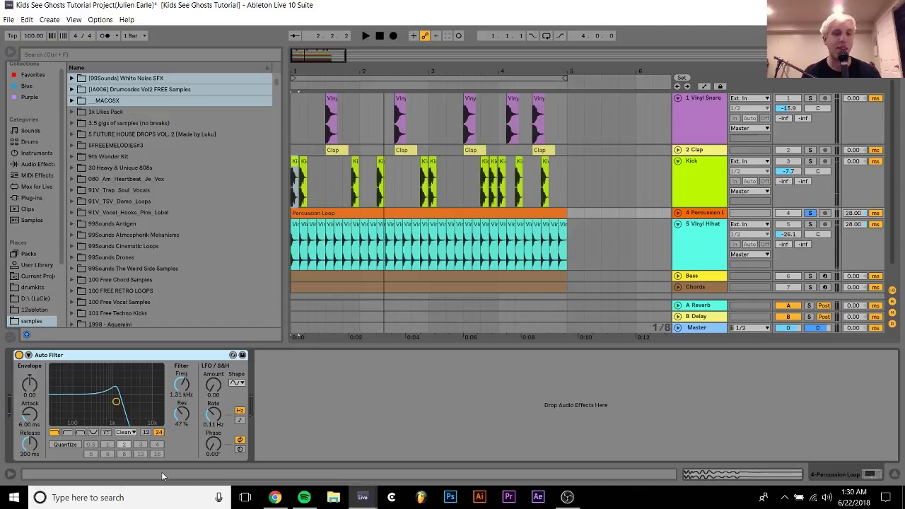
# Show the Sounds category with Strings selected in the browser, and play the filtered Percussion Loop again.
pyautogui.click(285, 384)
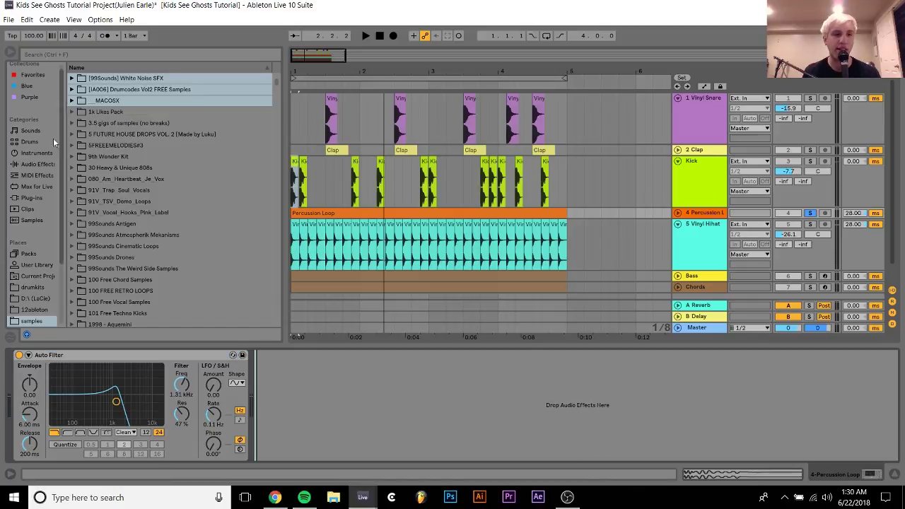
pyautogui.click(30, 131)
pyautogui.click(71, 175)
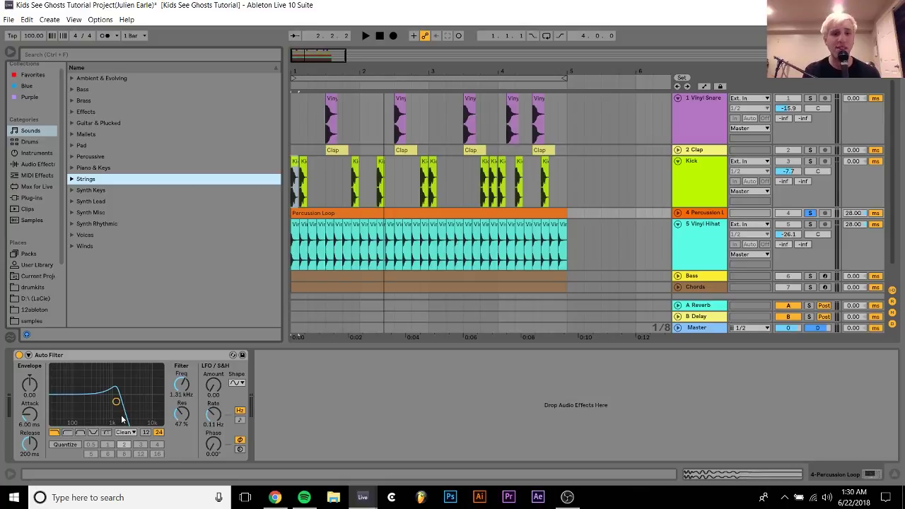
pyautogui.press('space')
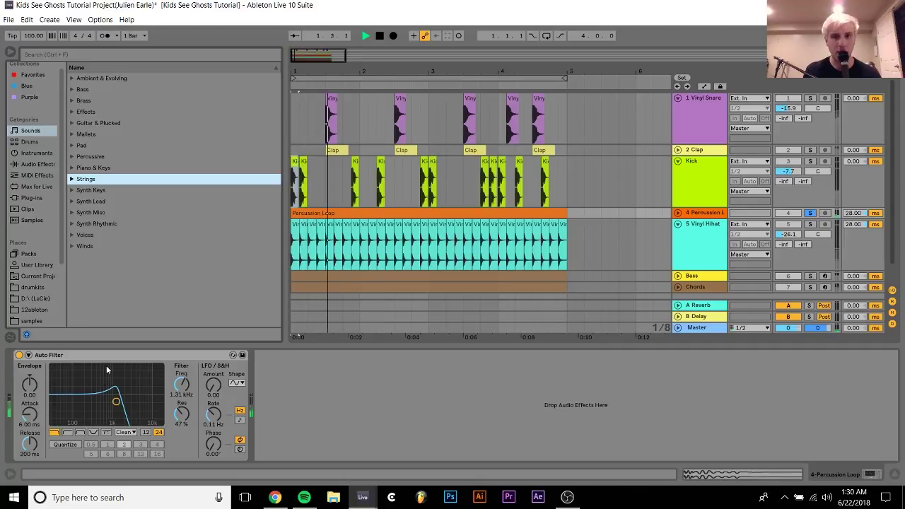
pyautogui.press('space')
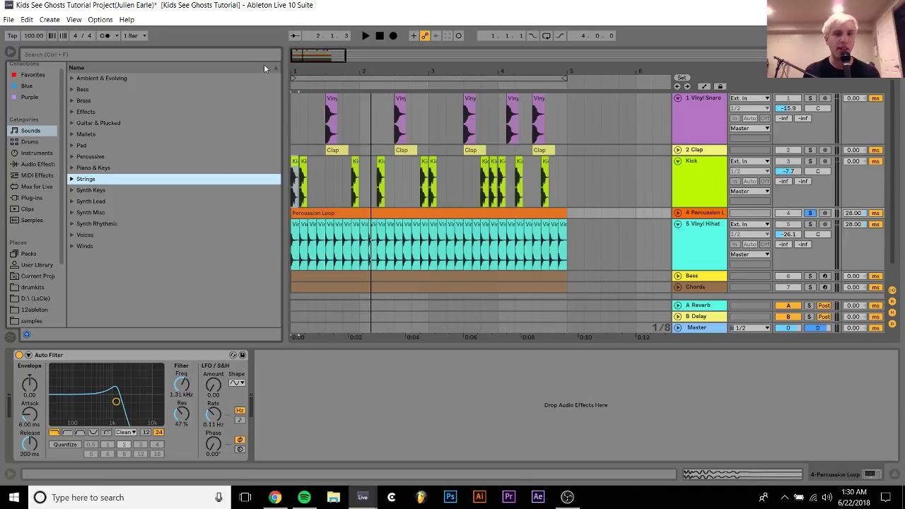
# Examine the start of the Percussion Loop clip against the kicks and hi-hats, and select the track's delay value.
pyautogui.moveTo(294, 71)
pyautogui.mouseDown()
pyautogui.moveTo(311, 213)
pyautogui.moveTo(324, 212)
pyautogui.moveTo(310, 212)
pyautogui.mouseUp()
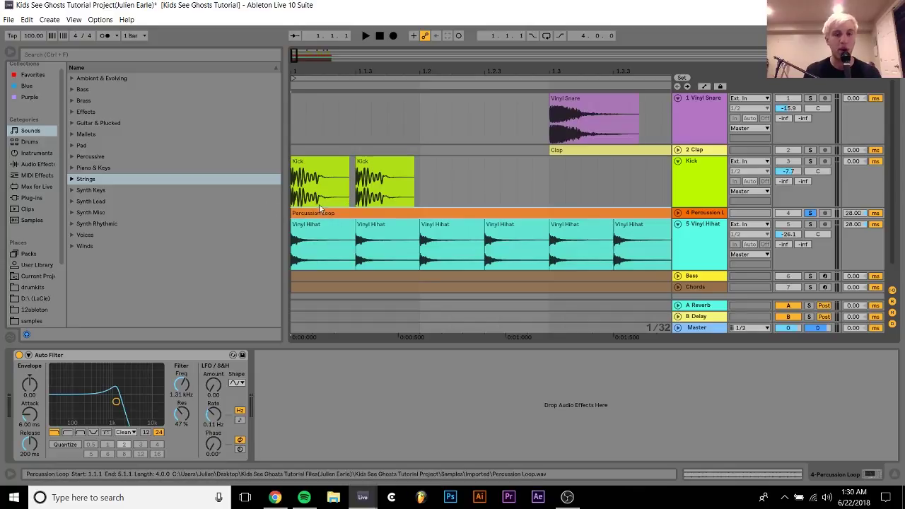
pyautogui.click(321, 75)
pyautogui.press('-')
pyautogui.press('-')
pyautogui.press('-')
pyautogui.press('-')
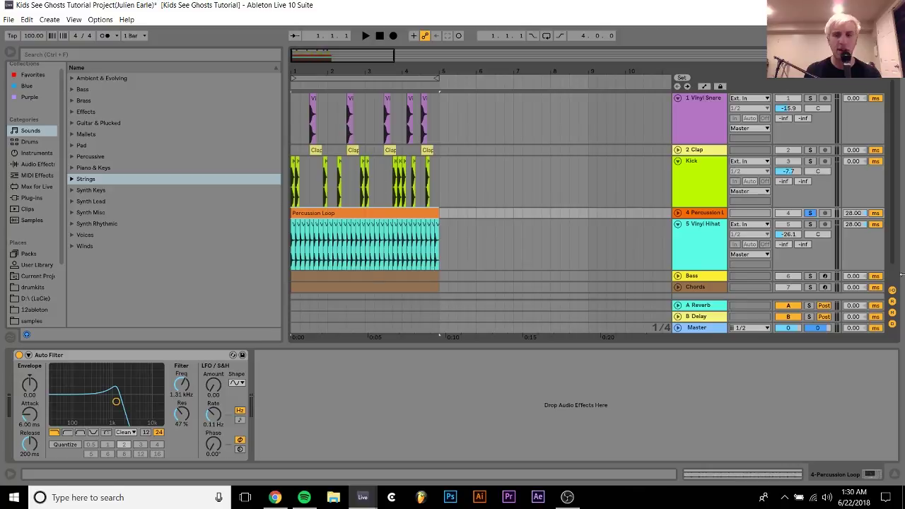
pyautogui.click(855, 214)
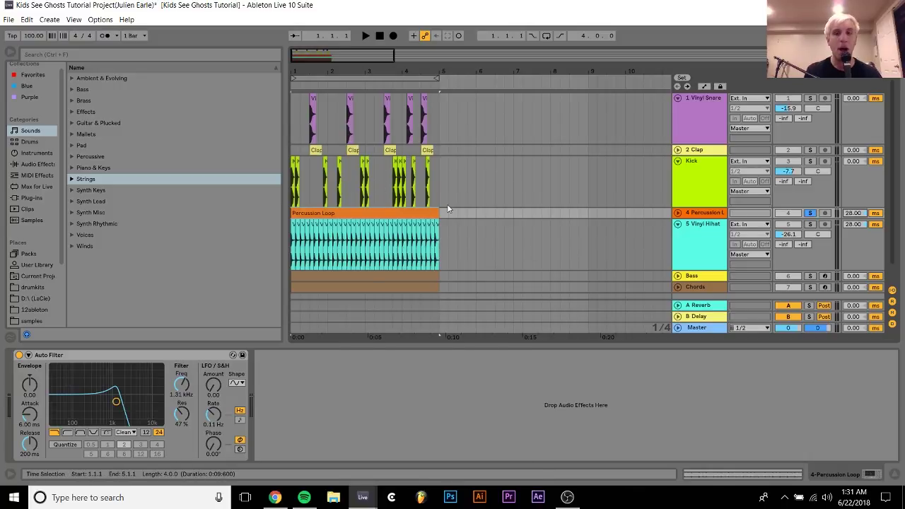
# Replace the Percussion Loop solo with a joint solo of the Vinyl Snare, Clap, Kick, Percussion Loop and Vinyl Hihat tracks.
pyautogui.click(810, 213)
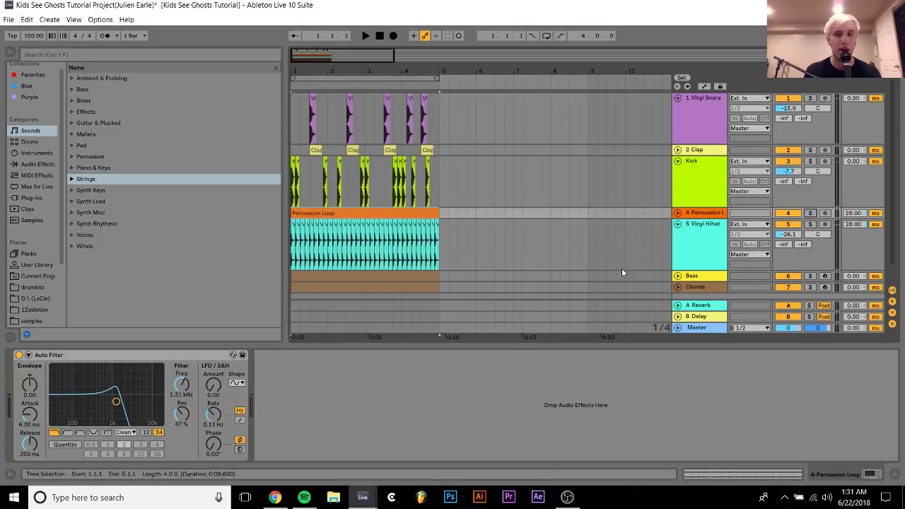
pyautogui.click(809, 224)
pyautogui.keyDown('ctrl'); pyautogui.click(809, 212); pyautogui.keyUp('ctrl')
pyautogui.keyDown('ctrl'); pyautogui.click(810, 161); pyautogui.keyUp('ctrl')
pyautogui.keyDown('ctrl'); pyautogui.click(810, 150); pyautogui.keyUp('ctrl')
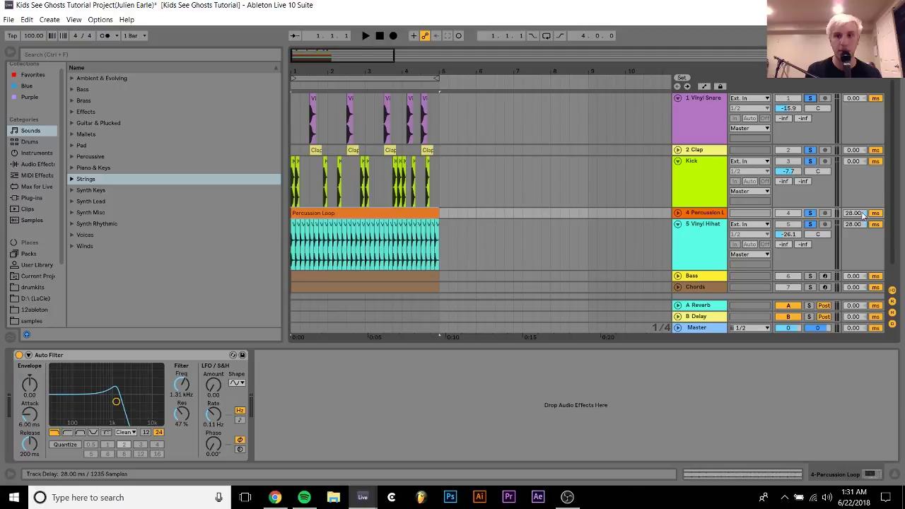
# Play the soloed drums and reset the track delays of the Percussion Loop and Vinyl Hihat to 0 ms.
pyautogui.press('space')
pyautogui.press('Delete')
pyautogui.click(855, 224)
pyautogui.press('Delete')
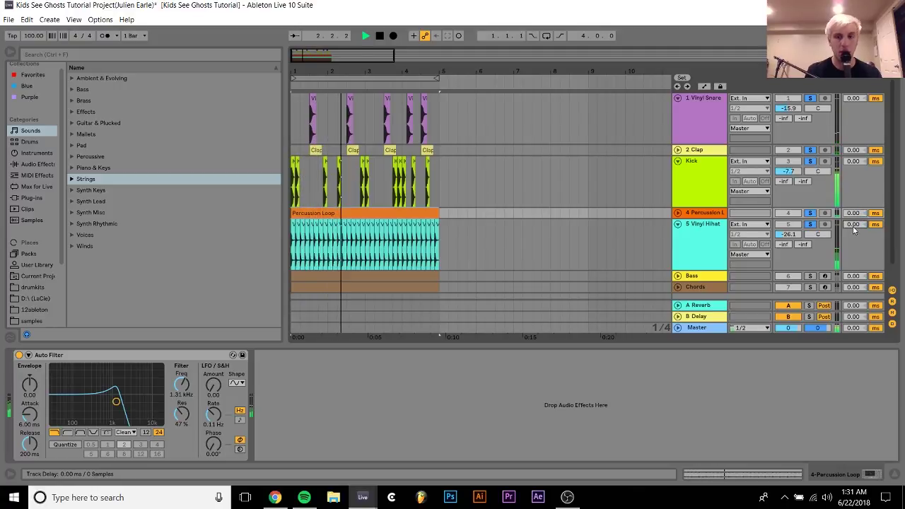
# Stop playback, undo both track delay resets, and replay the drums with the 28 ms delays.
pyautogui.press('space')
pyautogui.hotkey('ctrl', 'z')
pyautogui.hotkey('ctrl', 'z')
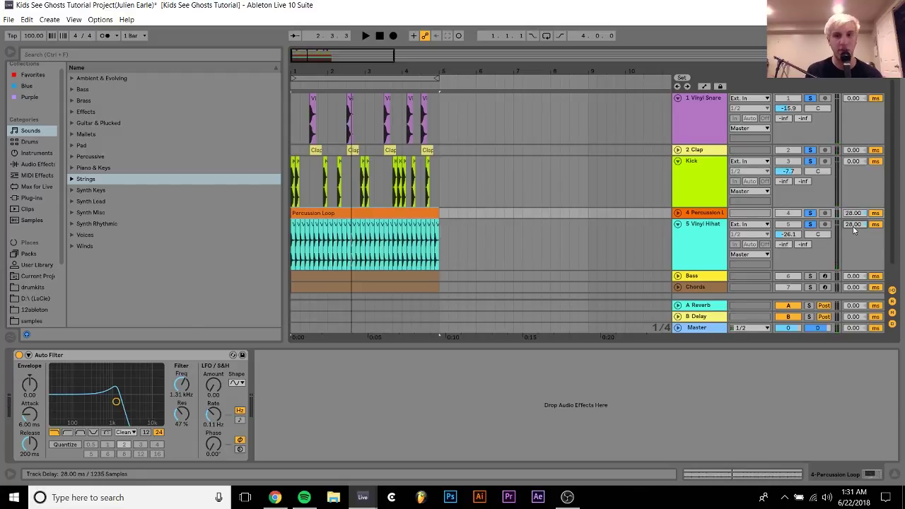
pyautogui.press('space')
pyautogui.press('space')
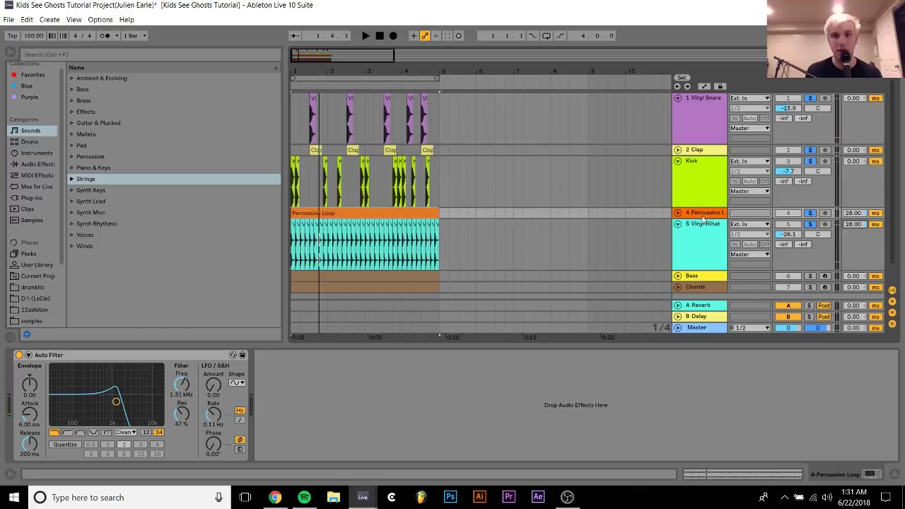
# Solo only the Vinyl Hihat track, play it, and release the solo.
pyautogui.click(704, 225)
pyautogui.click(810, 225)
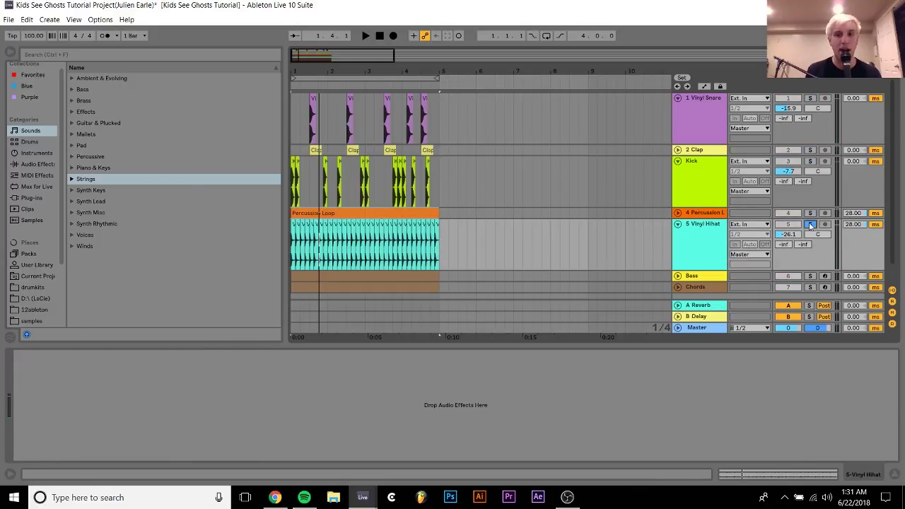
pyautogui.press('space')
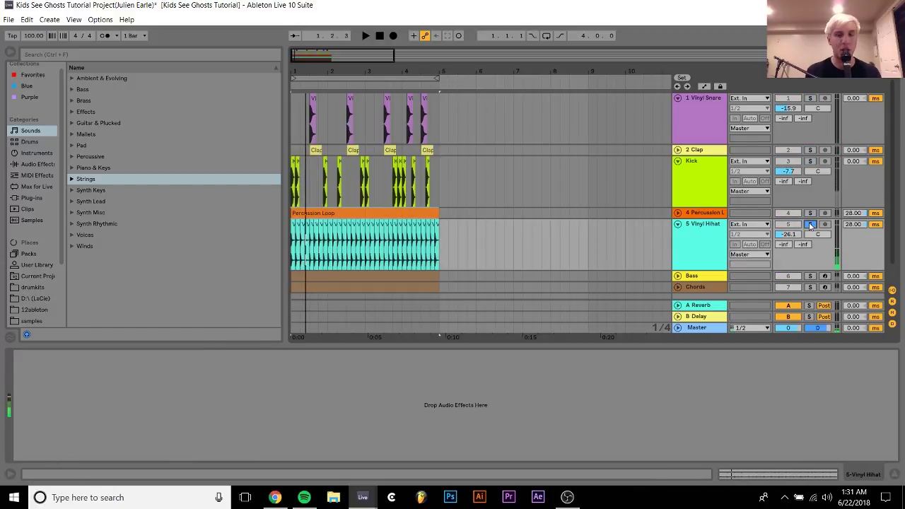
pyautogui.press('space')
pyautogui.press('space')
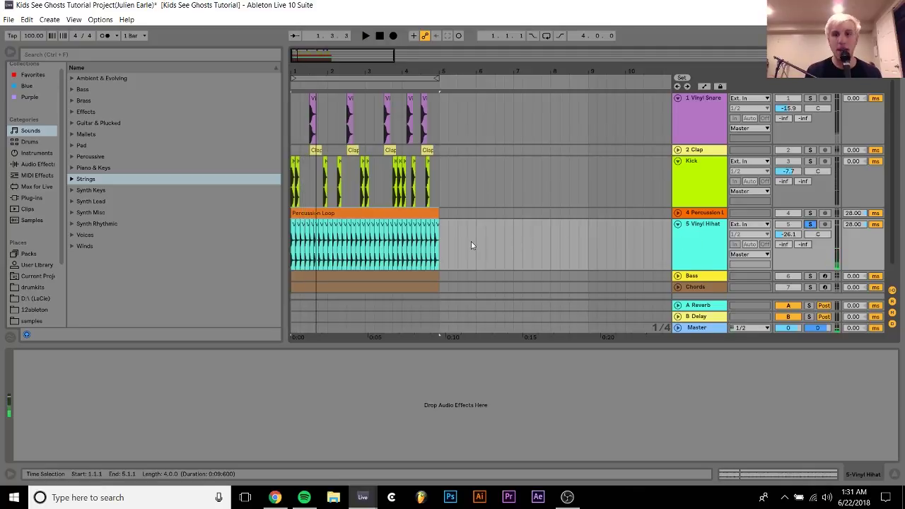
pyautogui.click(810, 225)
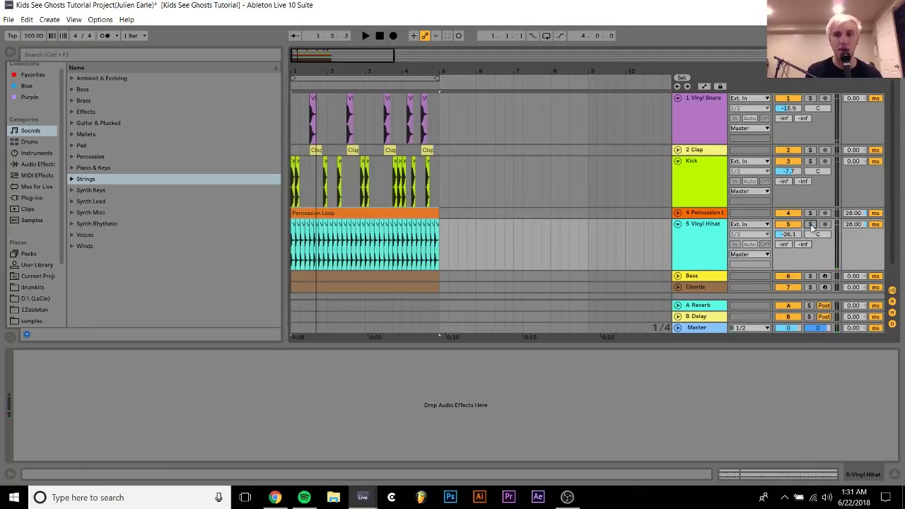
# Fold the Vinyl Hihat track and loop the arrangement over the four-bar Bass clip.
pyautogui.click(679, 224)
pyautogui.click(377, 237)
pyautogui.hotkey('ctrl', 'l')
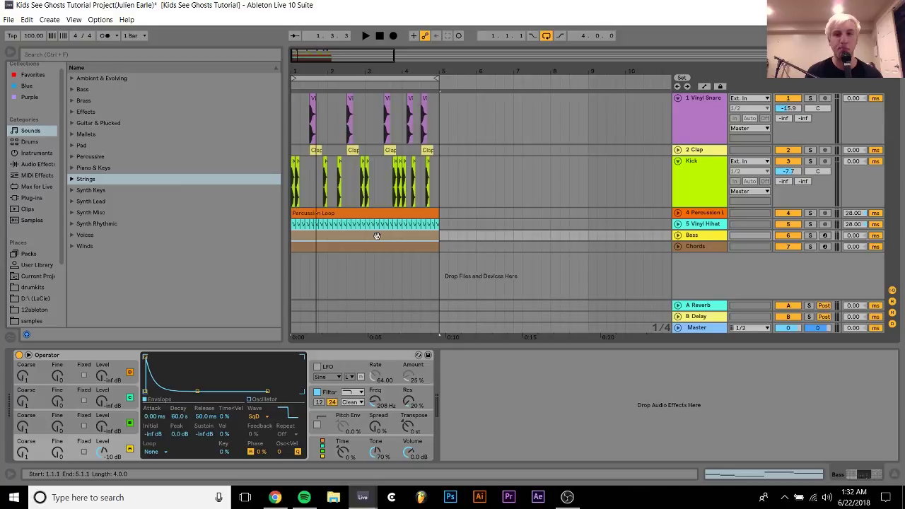
# Solo the Bass track, play it, and unfold the track to show the notes of its clip.
pyautogui.click(694, 245)
pyautogui.click(696, 235)
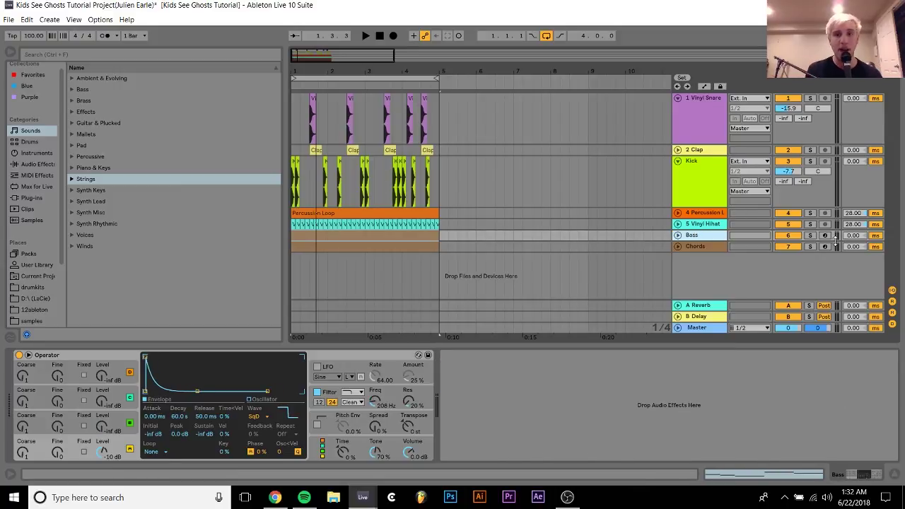
pyautogui.click(810, 235)
pyautogui.press('space')
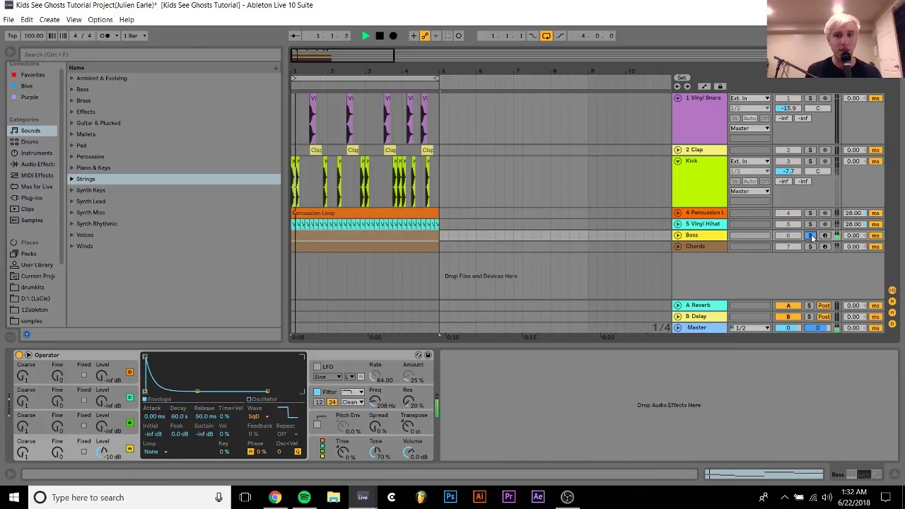
pyautogui.click(678, 236)
pyautogui.press('space')
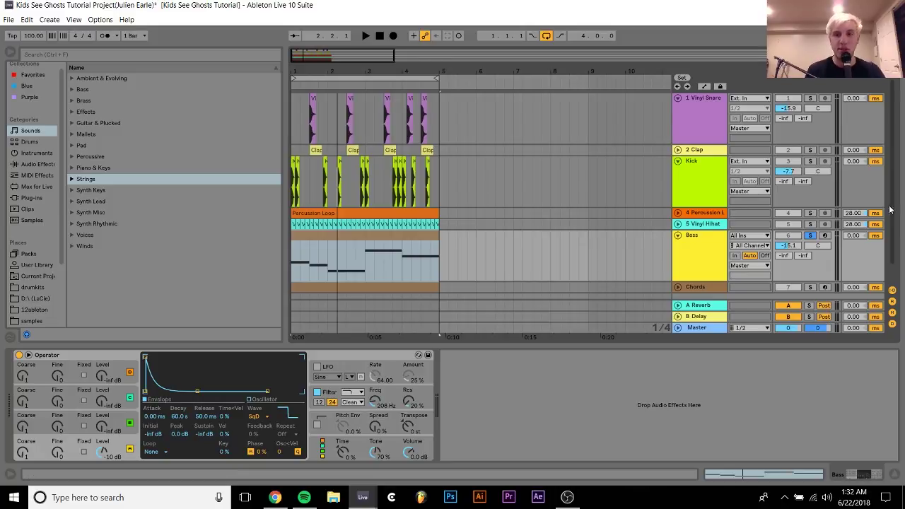
# Arm the Bass track, compare Operator's sound with the filter switched off and back on, and show oscillator A's envelope.
pyautogui.click(825, 236)
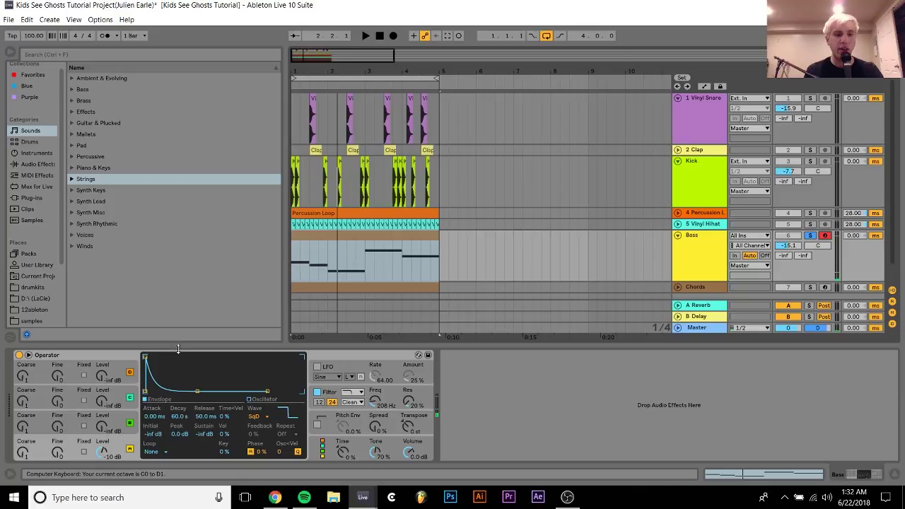
pyautogui.click(317, 392)
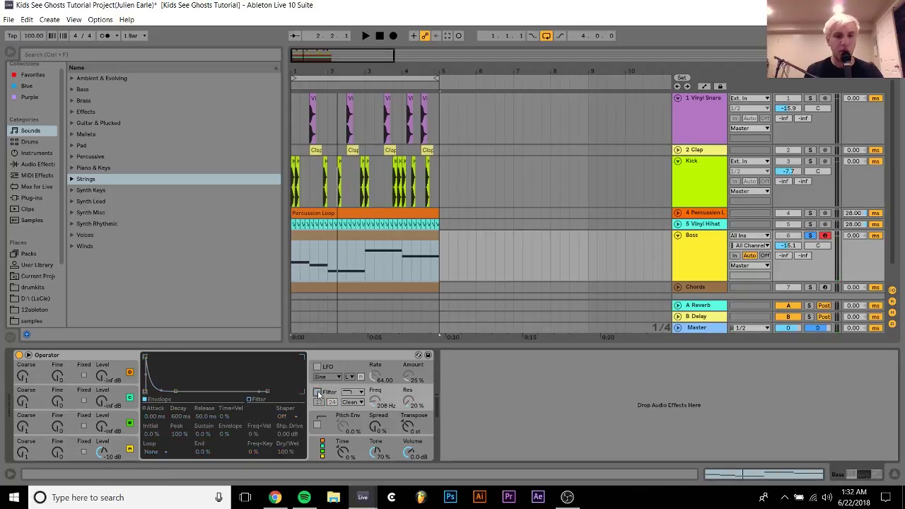
pyautogui.click(118, 442)
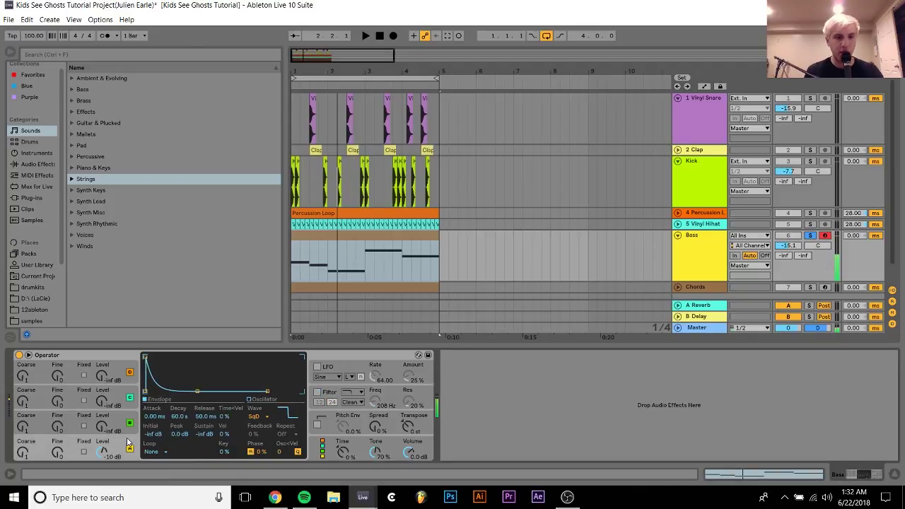
pyautogui.click(317, 393)
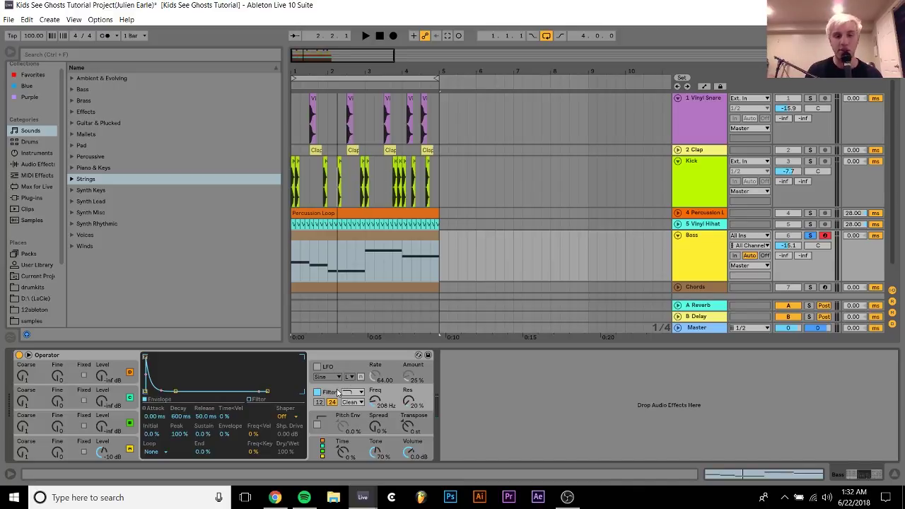
pyautogui.click(106, 443)
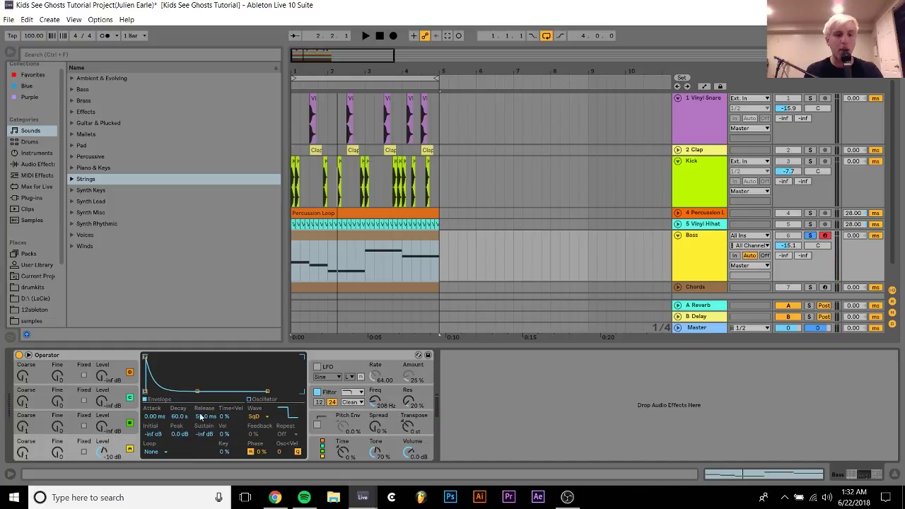
# Play the soloed bass, raise oscillator A's sustain to 0.0 dB, and replay it from the loop start.
pyautogui.click(404, 267)
pyautogui.press('space')
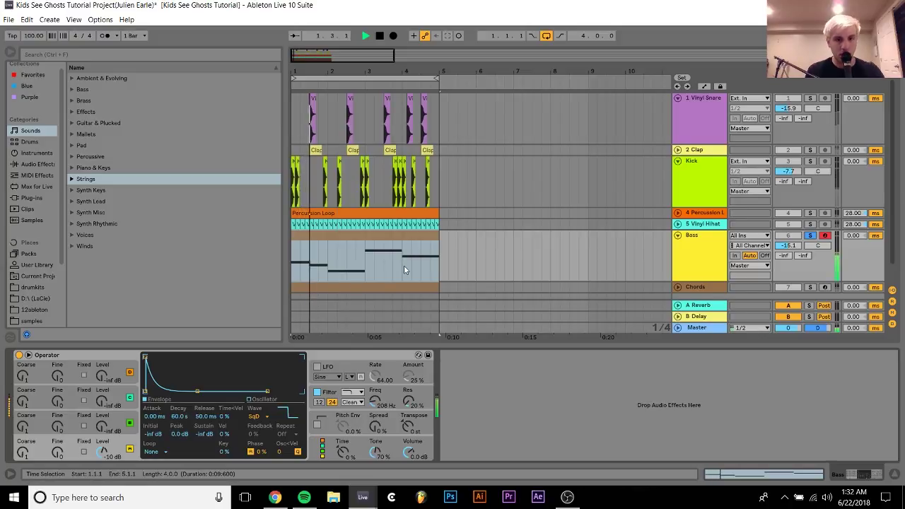
pyautogui.press('space')
pyautogui.moveTo(210, 433); pyautogui.dragTo(211, 396)
pyautogui.press('space')
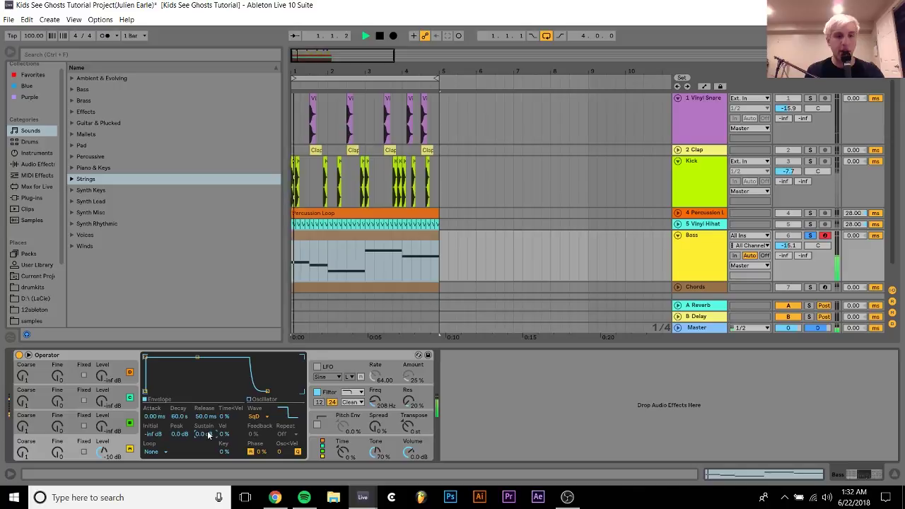
# Stop playback, set oscillator A's sustain back to -inf dB, and replay the bass line.
pyautogui.press('space')
pyautogui.moveTo(209, 434); pyautogui.dragTo(208, 474)
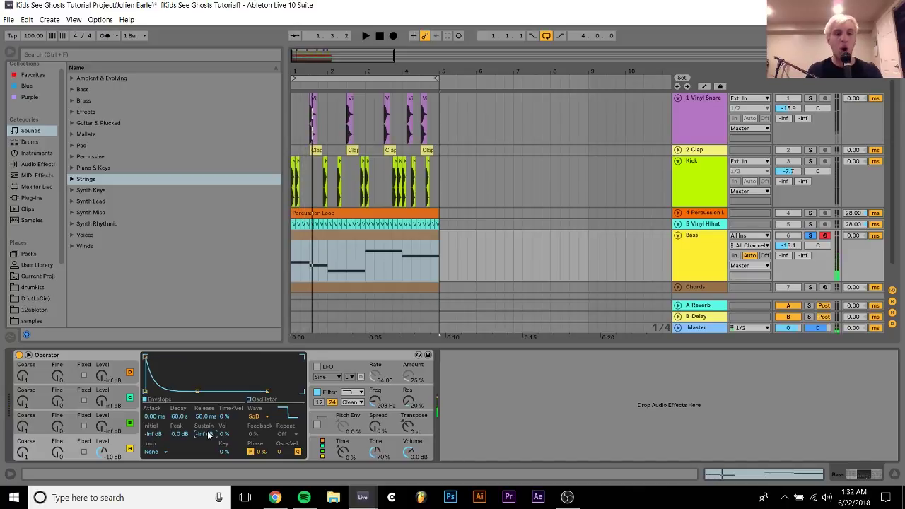
pyautogui.press('space')
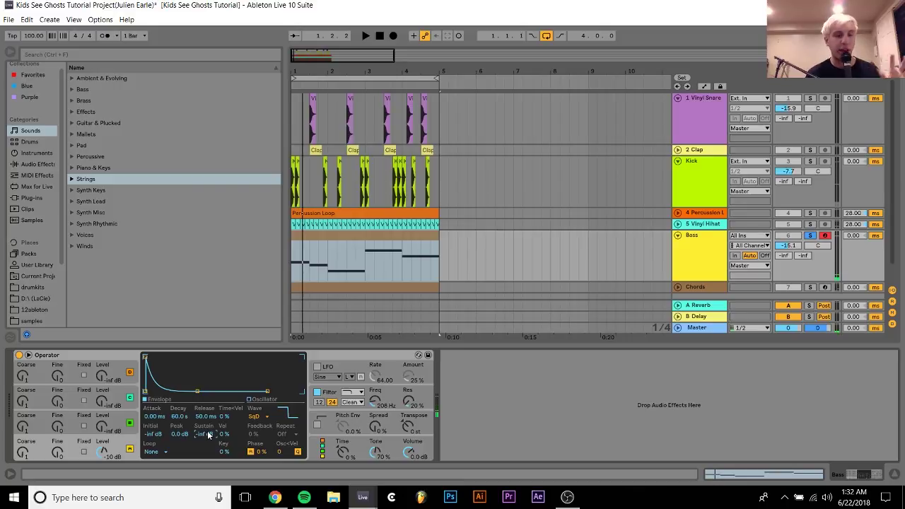
pyautogui.press('space')
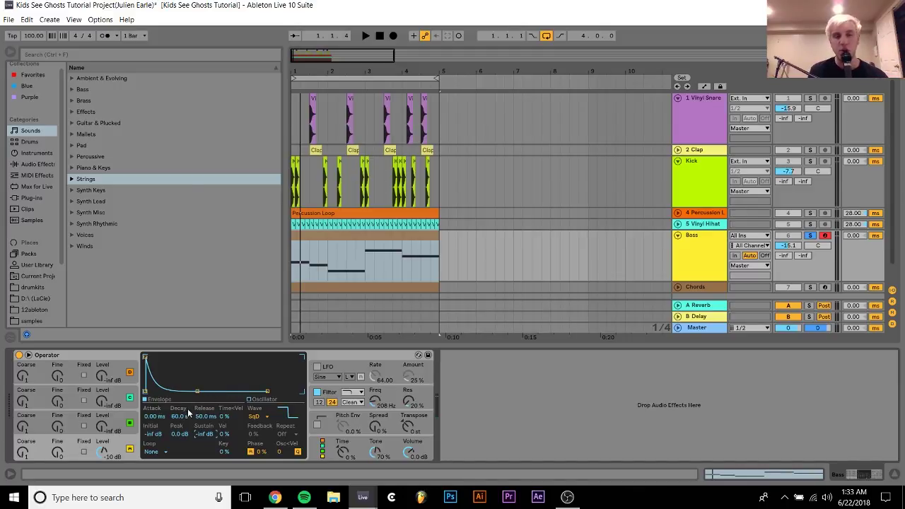
pyautogui.press('space')
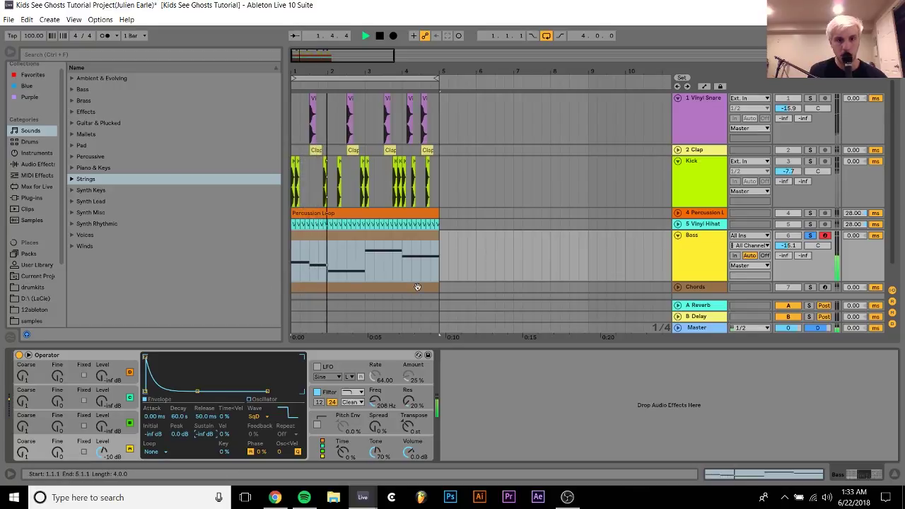
pyautogui.press('space')
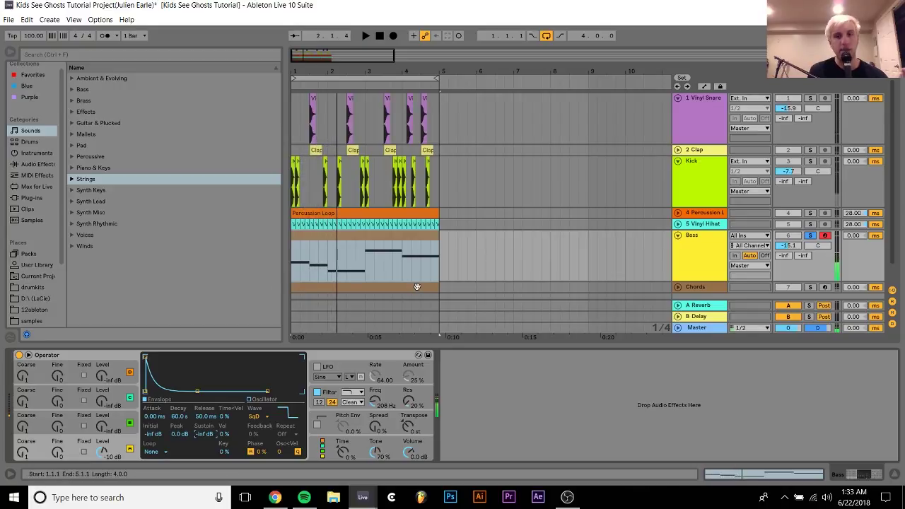
# Solo the Chords track instead of the Bass, play it, and unfold the track.
pyautogui.click(695, 287)
pyautogui.click(810, 288)
pyautogui.press('space')
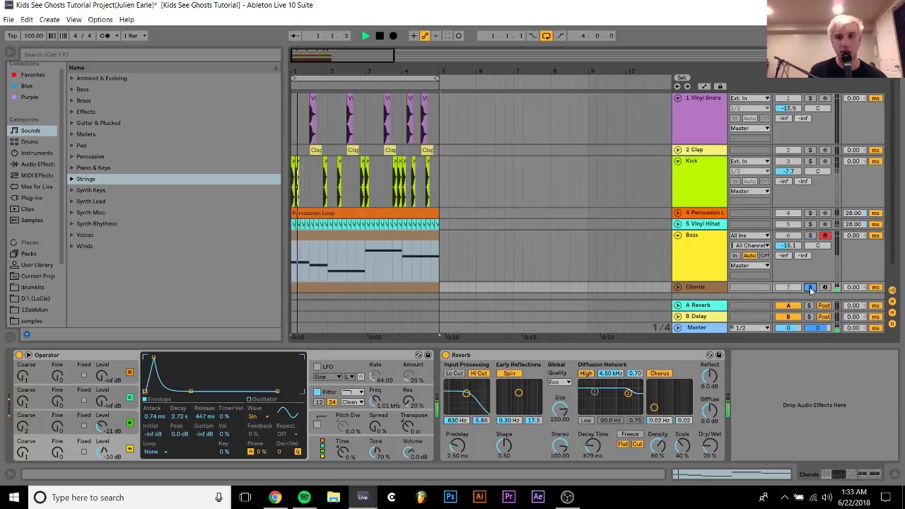
pyautogui.click(678, 287)
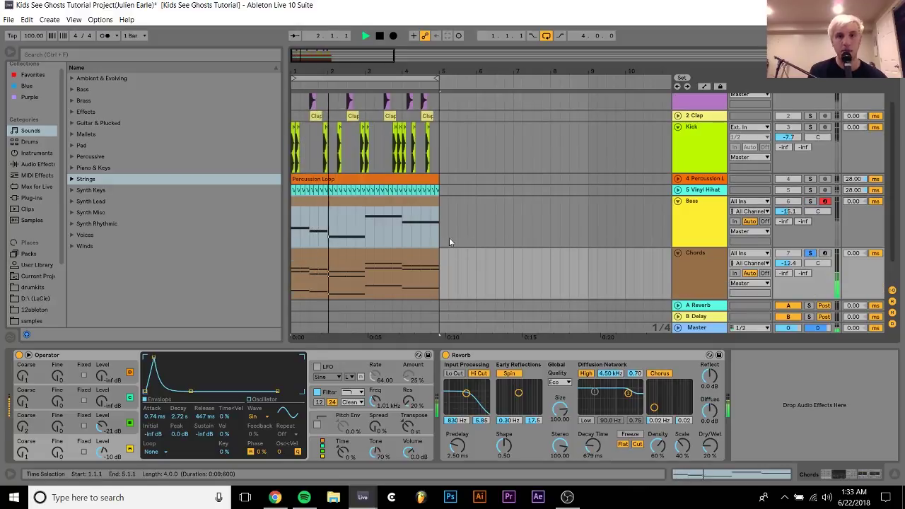
# Open the Chords clip's notes, enable note preview, select the low notes of bars 1-2 and the first chord's notes in turn, and play.
pyautogui.doubleClick(407, 251)
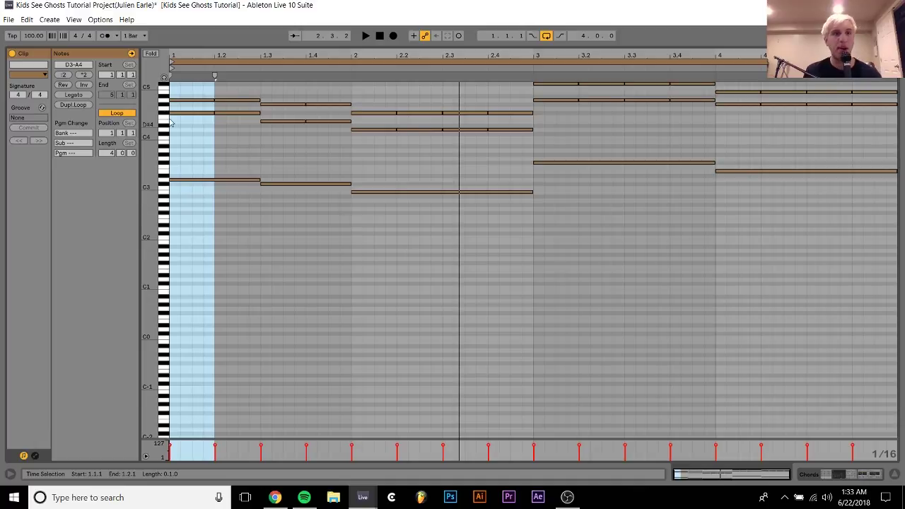
pyautogui.click(164, 78)
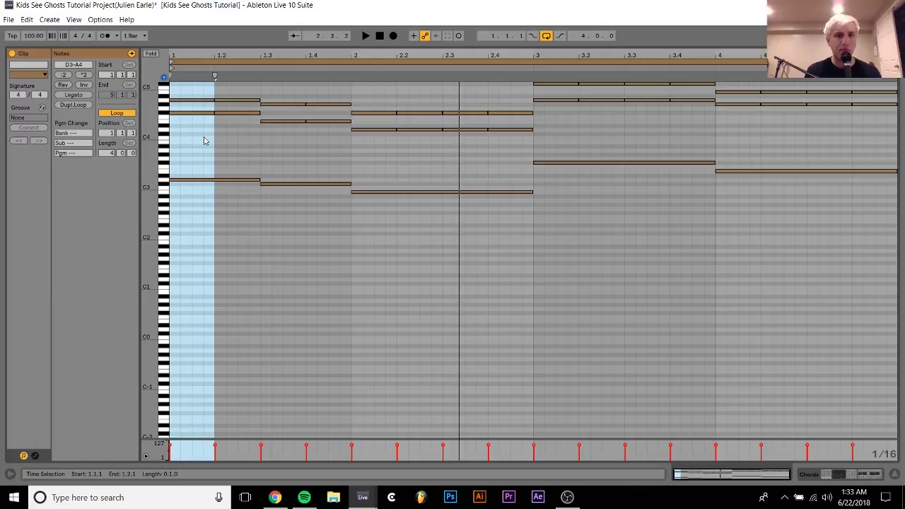
pyautogui.moveTo(201, 210); pyautogui.dragTo(424, 43)
pyautogui.moveTo(200, 170); pyautogui.dragTo(481, 244)
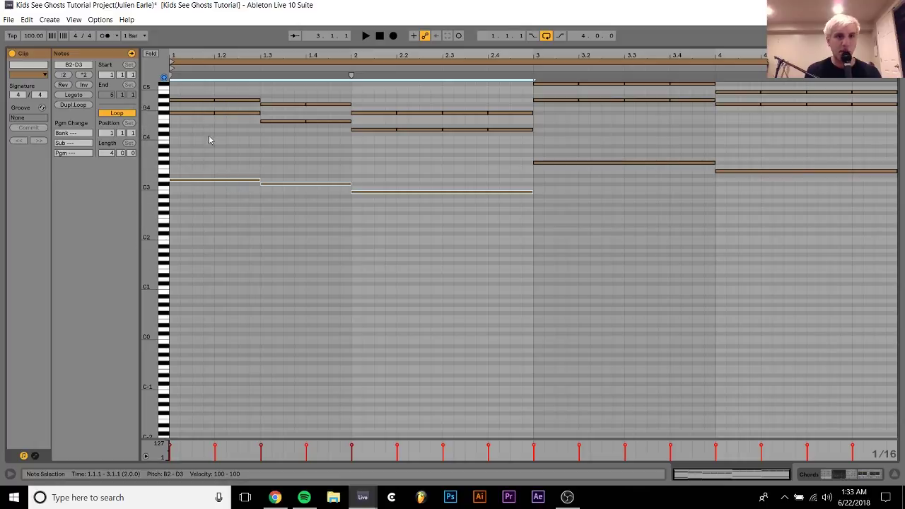
pyautogui.moveTo(200, 148); pyautogui.dragTo(235, 73)
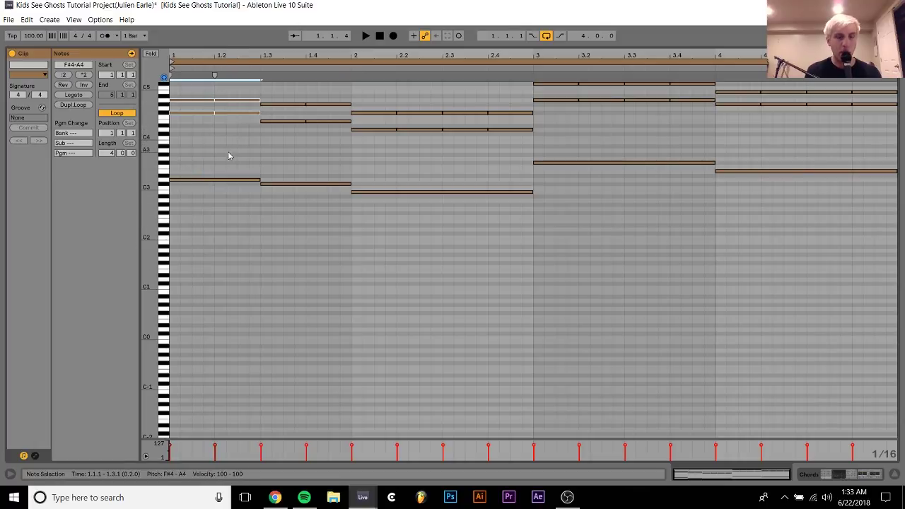
pyautogui.moveTo(218, 152); pyautogui.dragTo(238, 241)
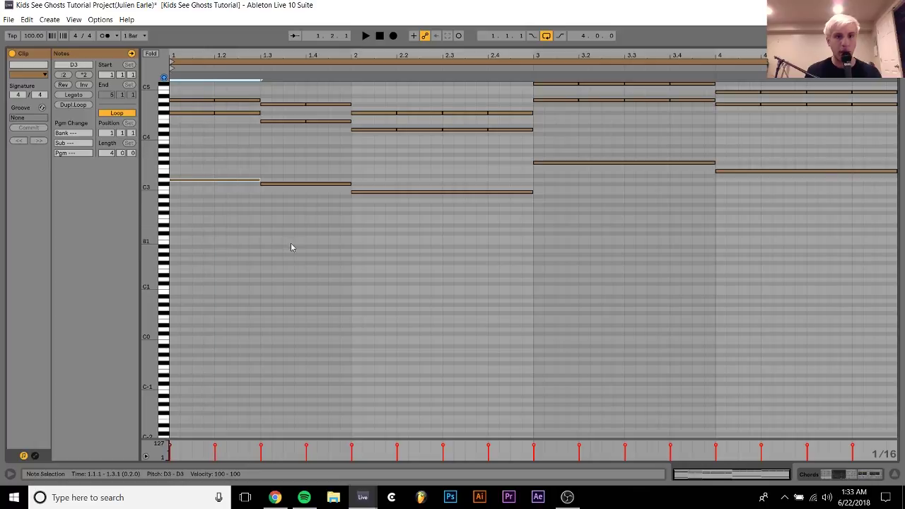
pyautogui.press('space')
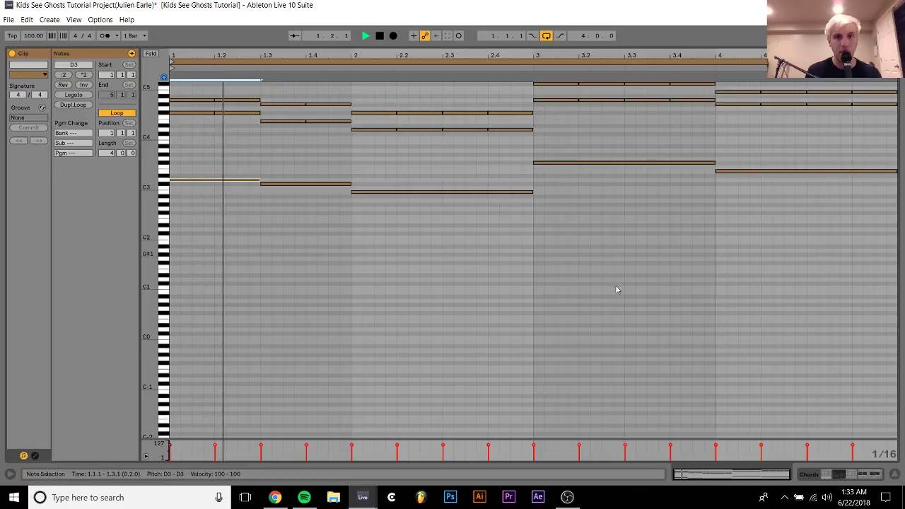
# Return to the Chords track's devices and examine Operator's oscillators A and B and its global settings.
pyautogui.click(860, 475)
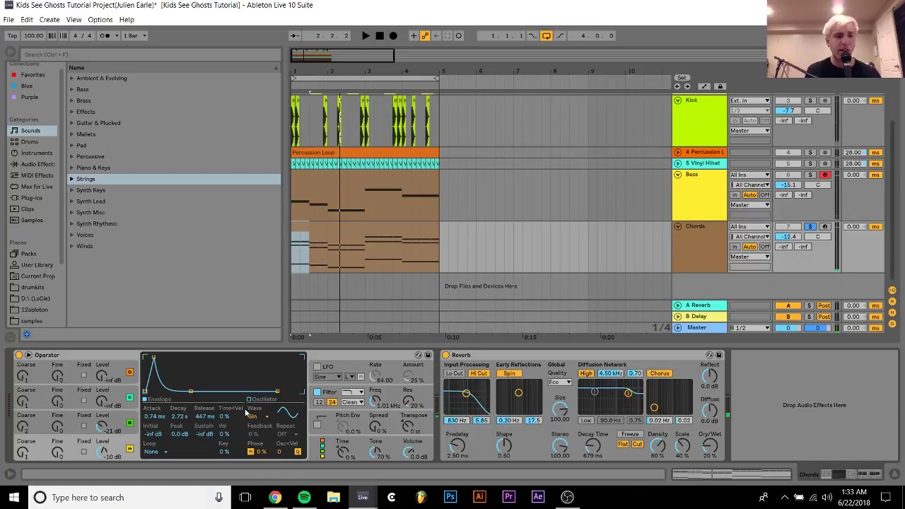
pyautogui.click(125, 417)
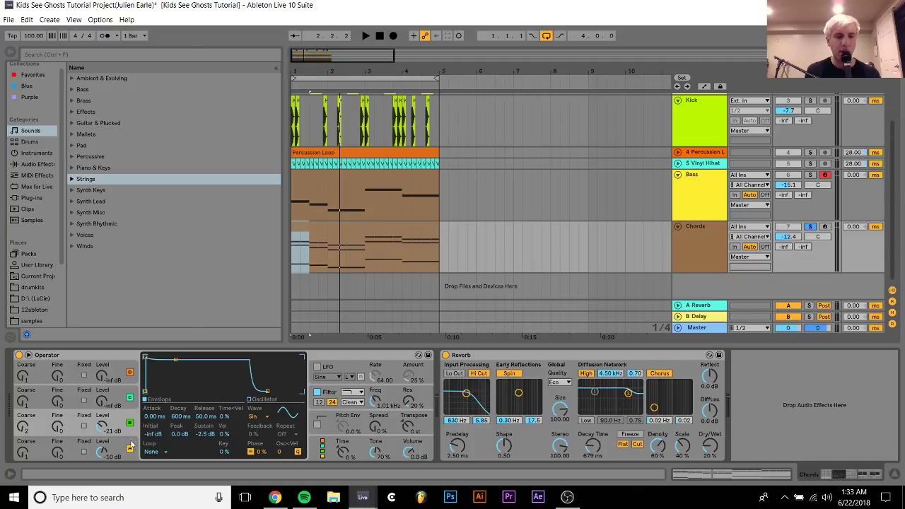
pyautogui.click(131, 444)
pyautogui.click(323, 444)
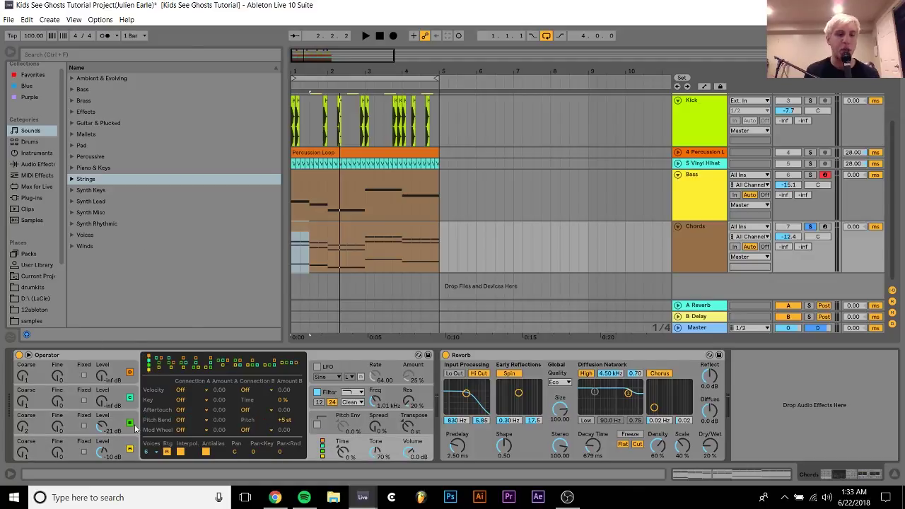
pyautogui.click(110, 432)
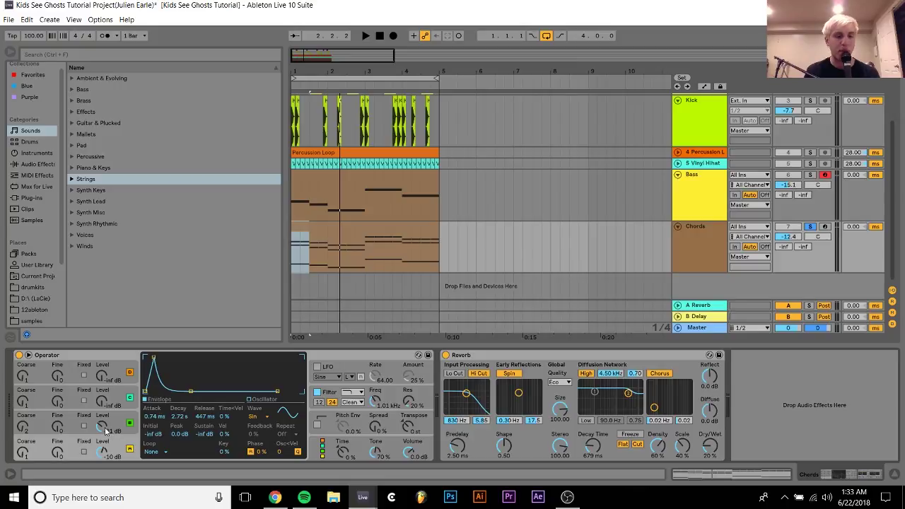
pyautogui.click(39, 419)
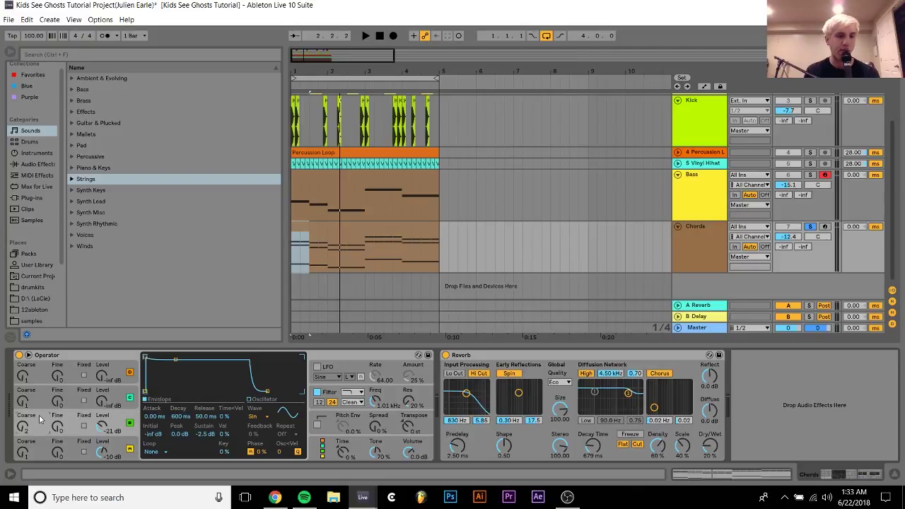
# Show oscillator A's envelope in the Chords Operator and play the soloed chords.
pyautogui.click(126, 447)
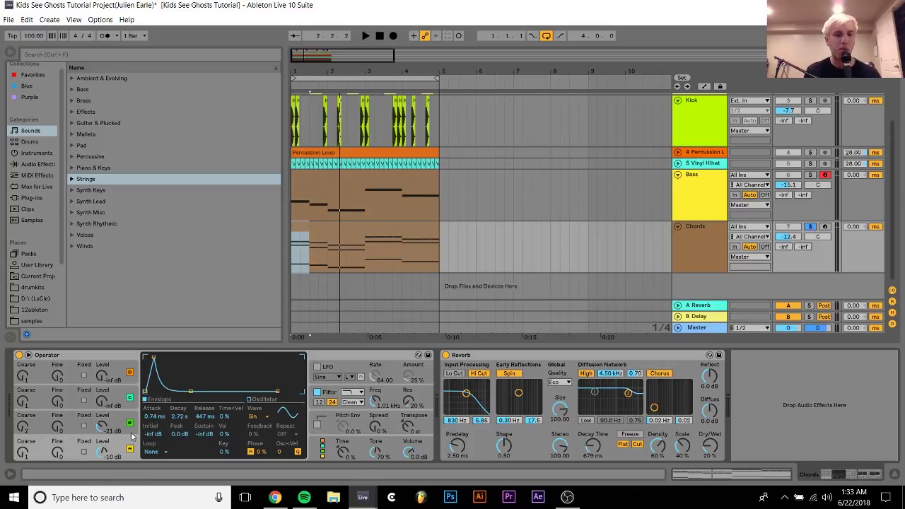
pyautogui.press('space')
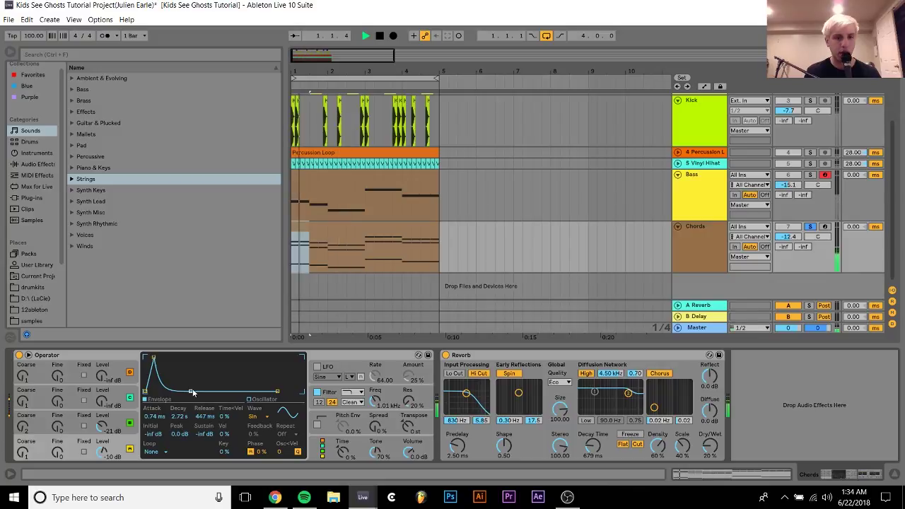
pyautogui.press('space')
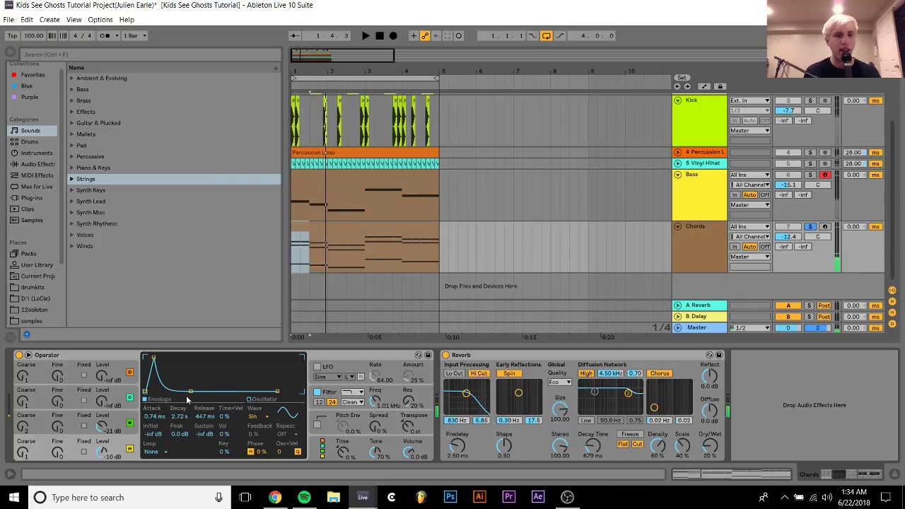
# Show oscillator B, play the chords with it, lower its level to -inf dB, and replay them to compare.
pyautogui.click(140, 418)
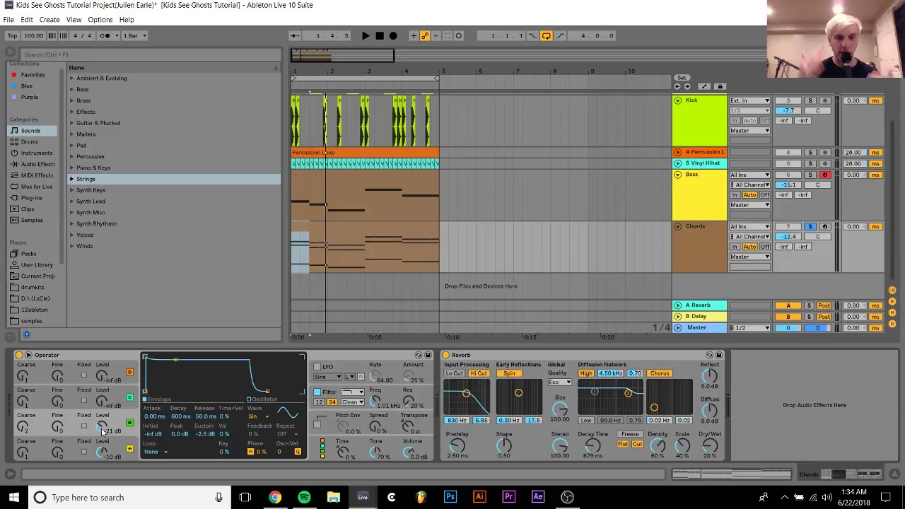
pyautogui.press('space')
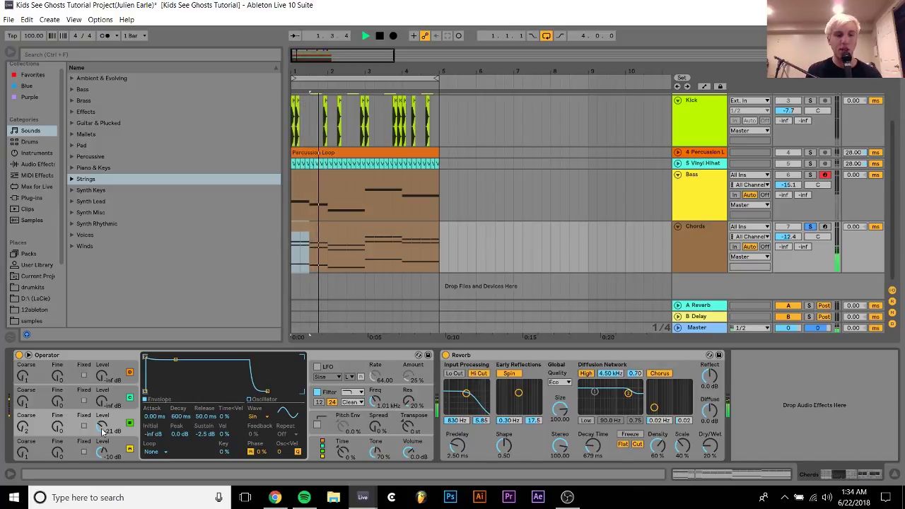
pyautogui.press('space')
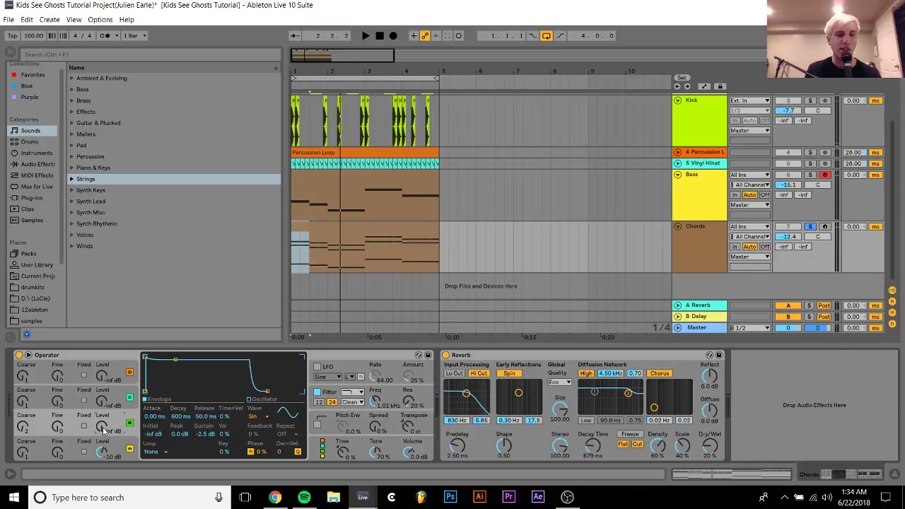
pyautogui.press('space')
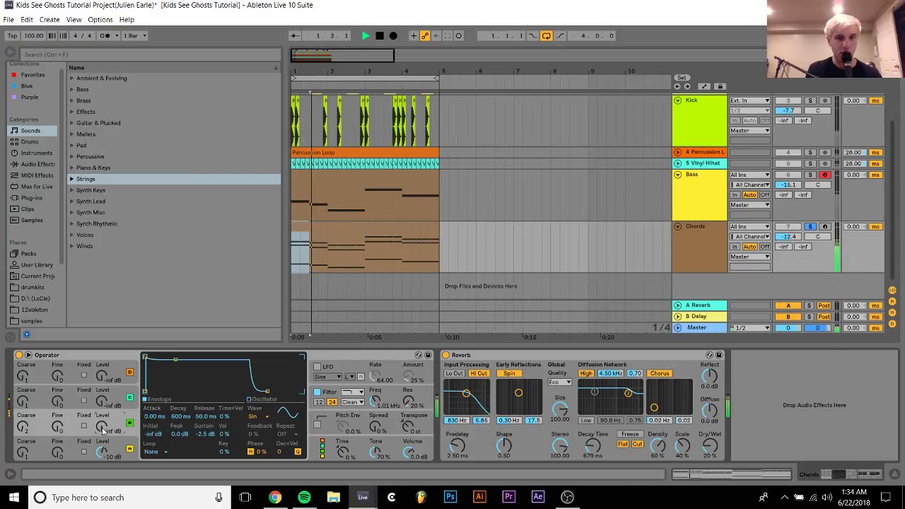
# Set oscillator B's level to -21 dB in the Chords Operator and show its filter settings.
pyautogui.moveTo(103, 431); pyautogui.dragTo(101, 436)
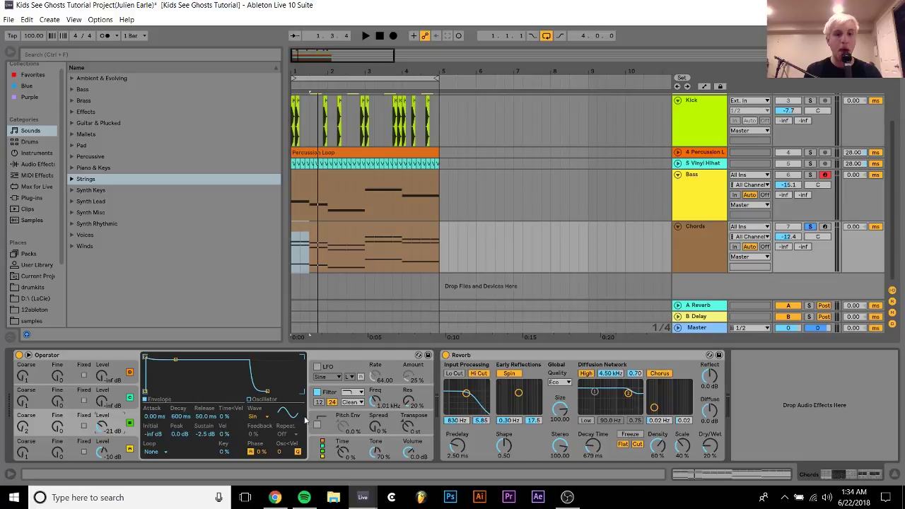
pyautogui.click(333, 393)
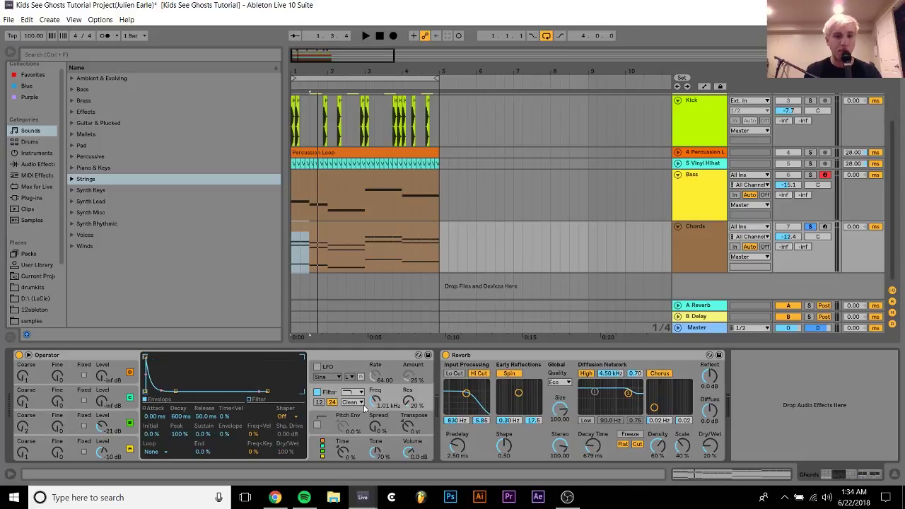
# Bypass Operator's filter and play the soloed chords, and re-enable the filter and replay them to compare.
pyautogui.click(317, 393)
pyautogui.press('space')
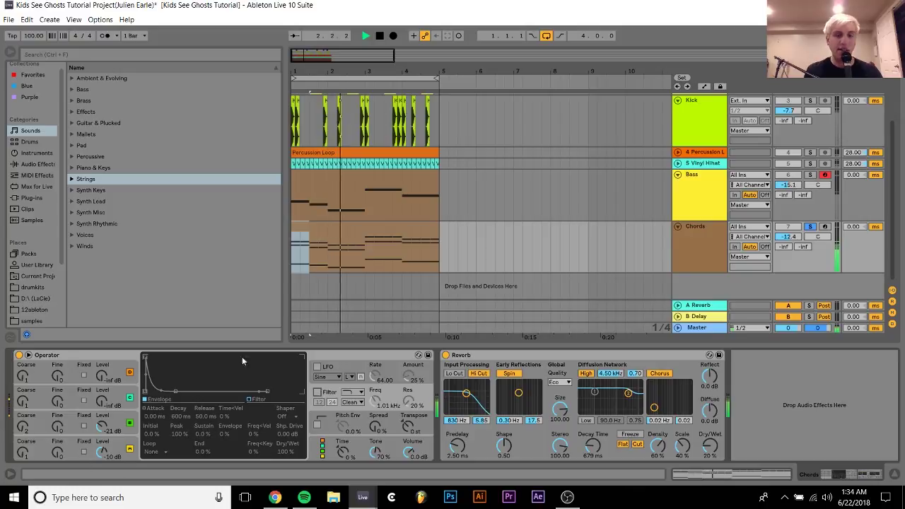
pyautogui.press('space')
pyautogui.click(318, 393)
pyautogui.press('space')
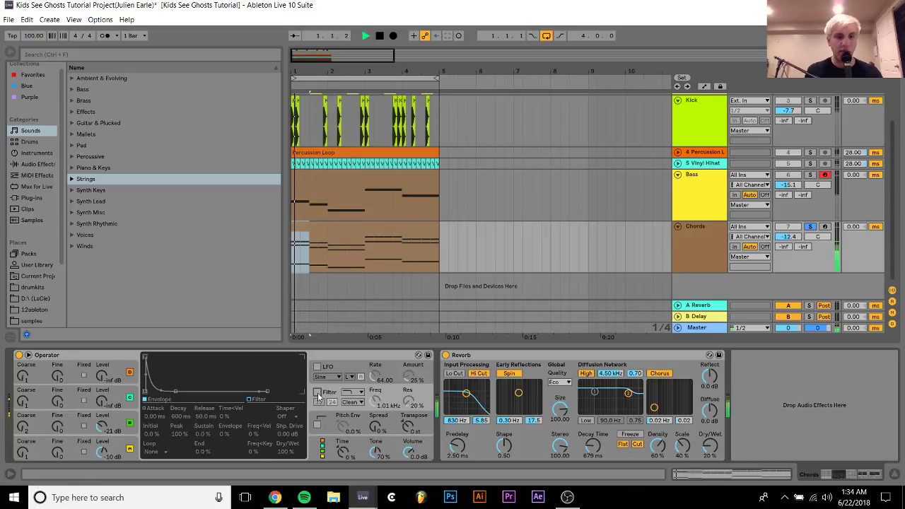
pyautogui.press('space')
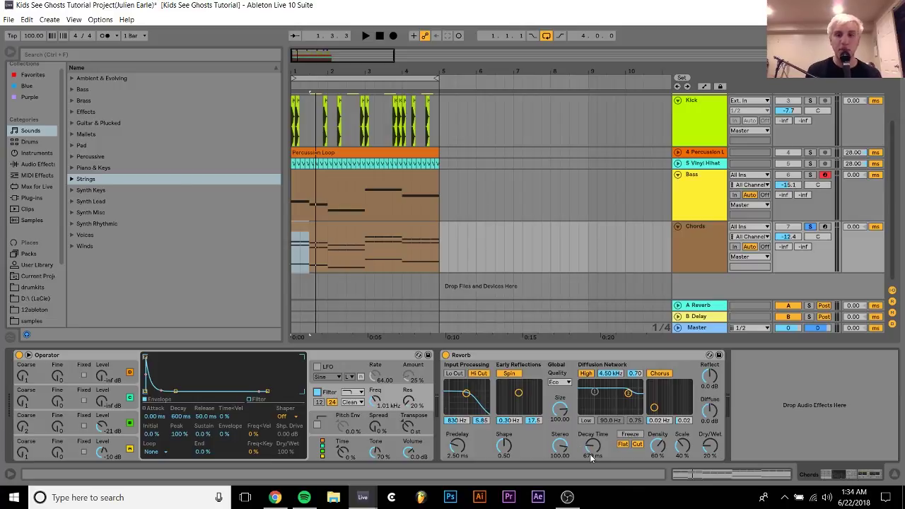
# Unsolo the Chords track and play the full beat with all tracks.
pyautogui.press('space')
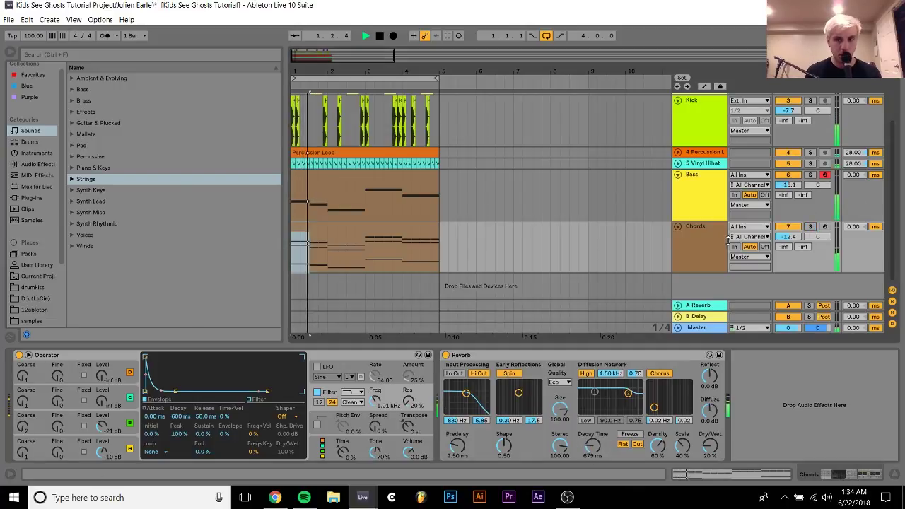
pyautogui.press('space')
# Collapse the Chords and Kick tracks in the arrangement.
pyautogui.click(679, 225)
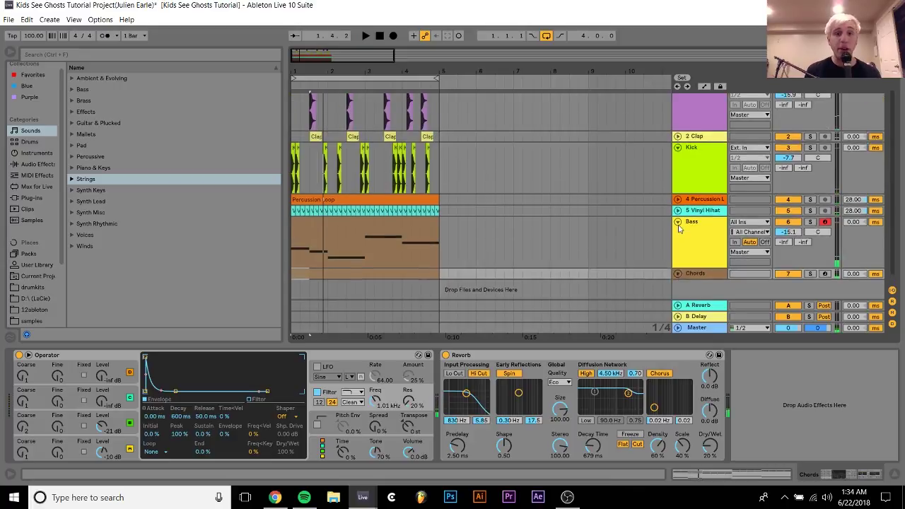
pyautogui.scroll(1, 678, 225)
pyautogui.click(677, 160)
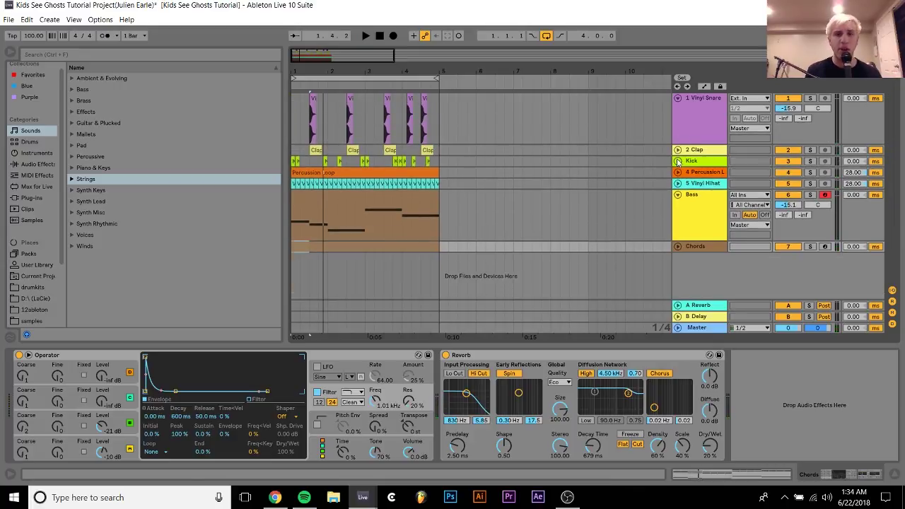